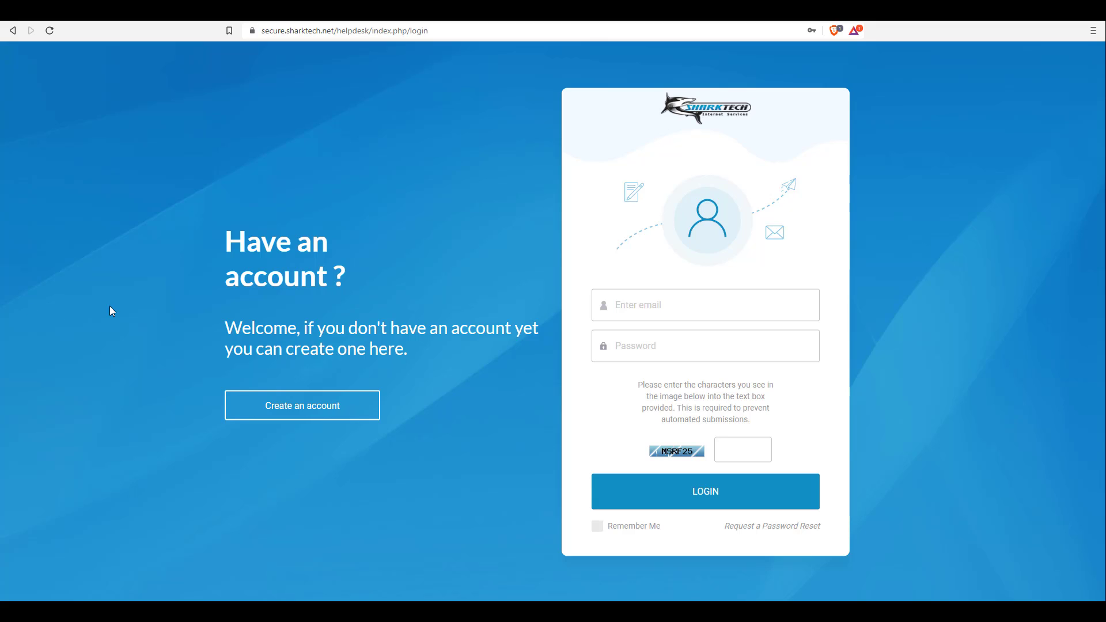
Log in with the saved email and password, entering the captcha code to reach the dashboard
{"action": "left_click", "coordinate": [643, 305]}
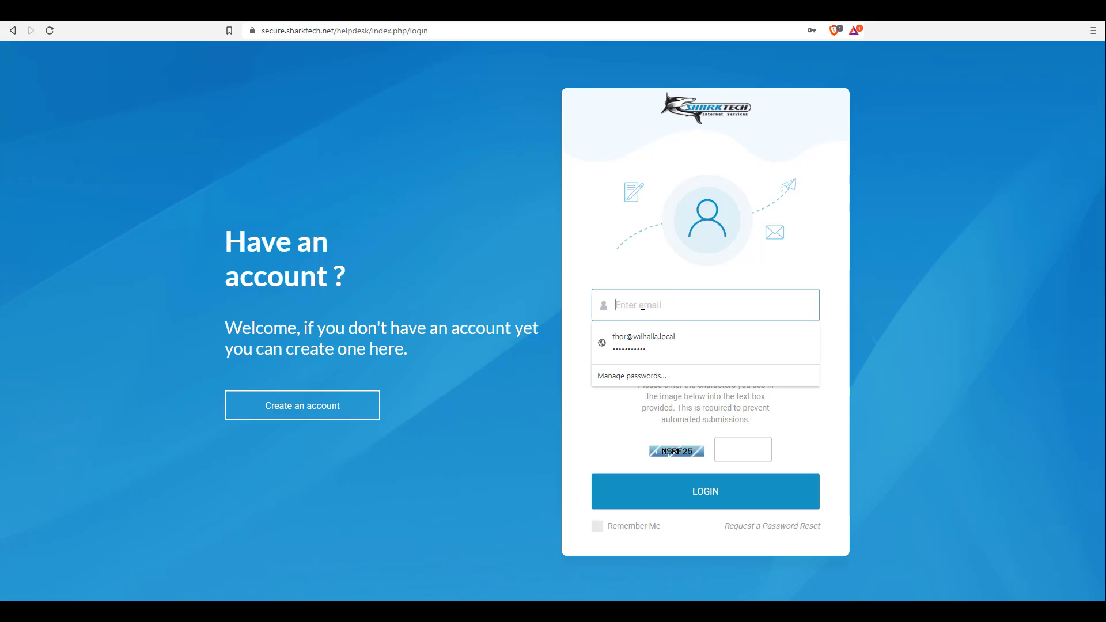
{"action": "left_click", "coordinate": [640, 337]}
{"action": "left_click", "coordinate": [730, 451]}
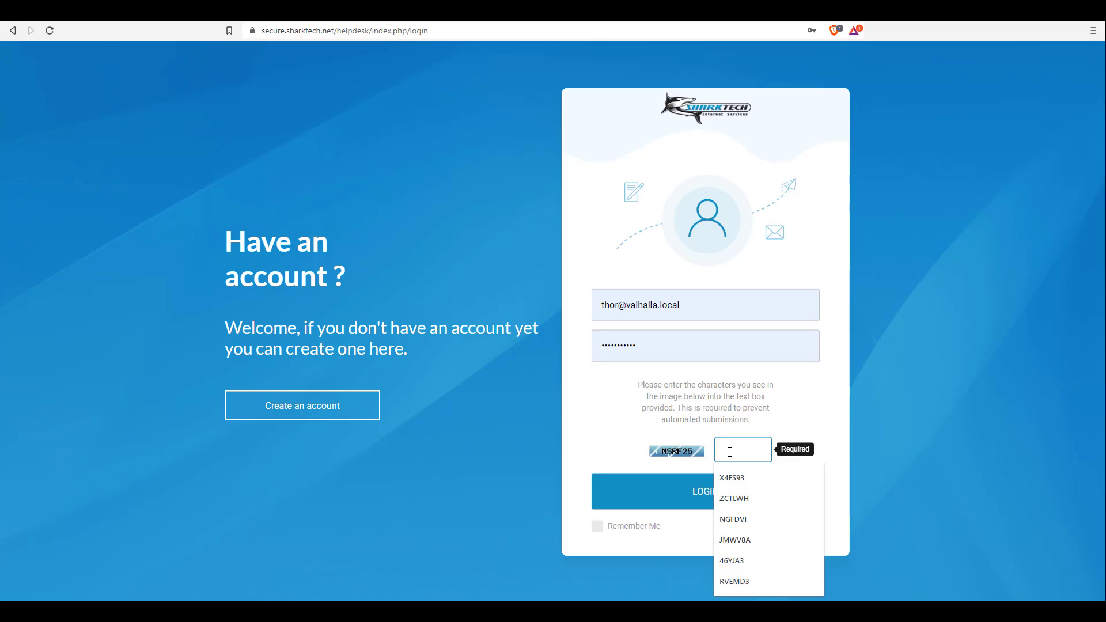
{"action": "type", "text": "MSRF"}
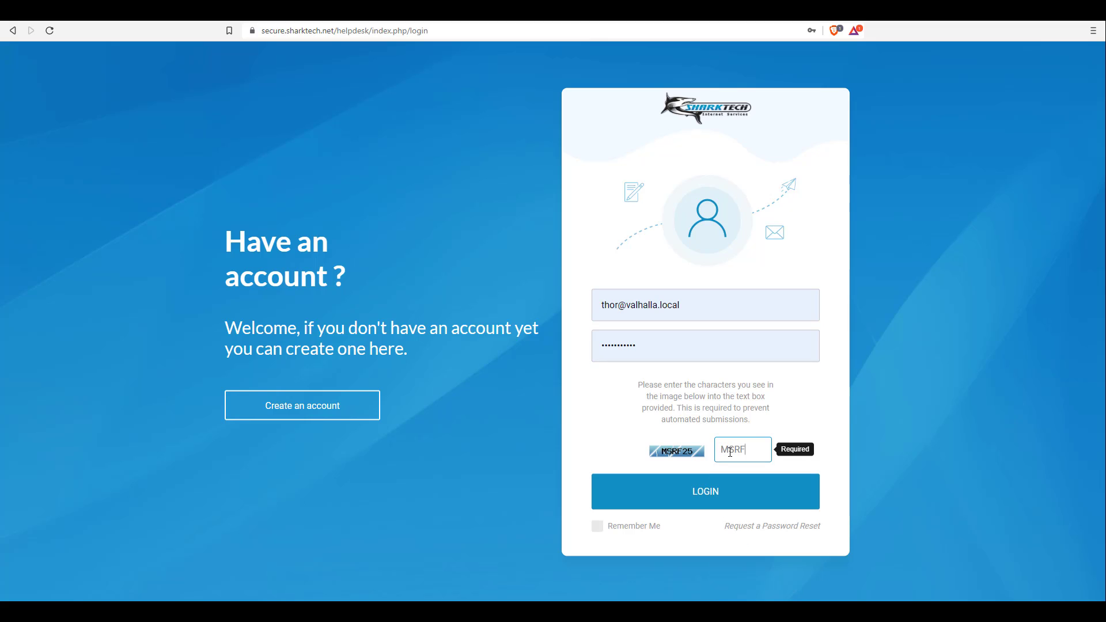
{"action": "type", "text": "25"}
{"action": "key", "text": "Return"}
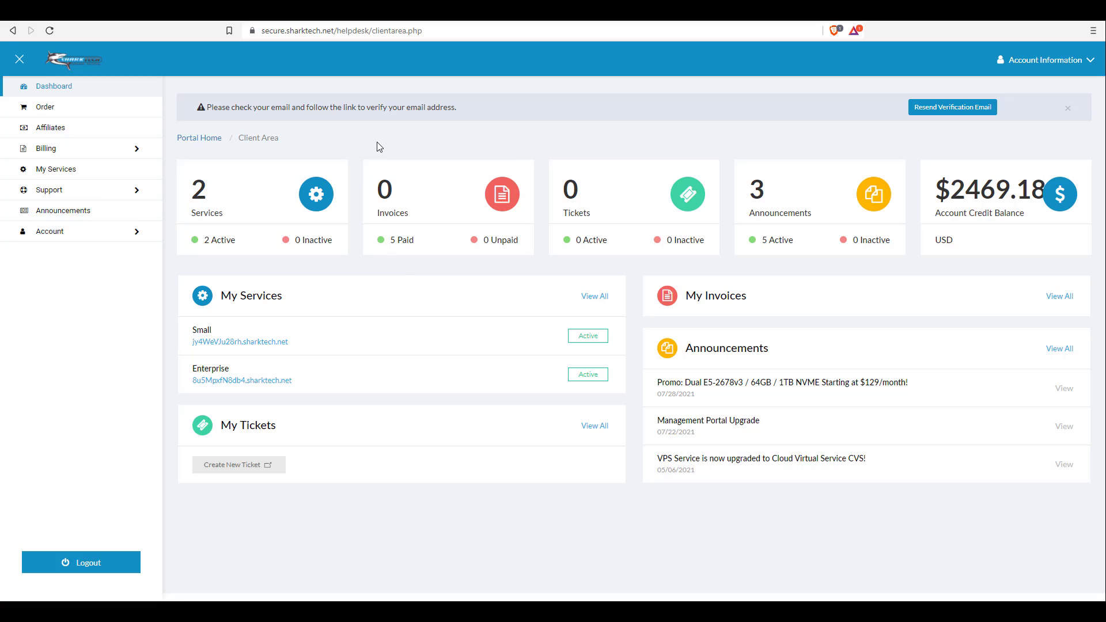
Open the order store and switch the service type to Public Cloud Hosting
{"action": "left_click", "coordinate": [75, 115]}
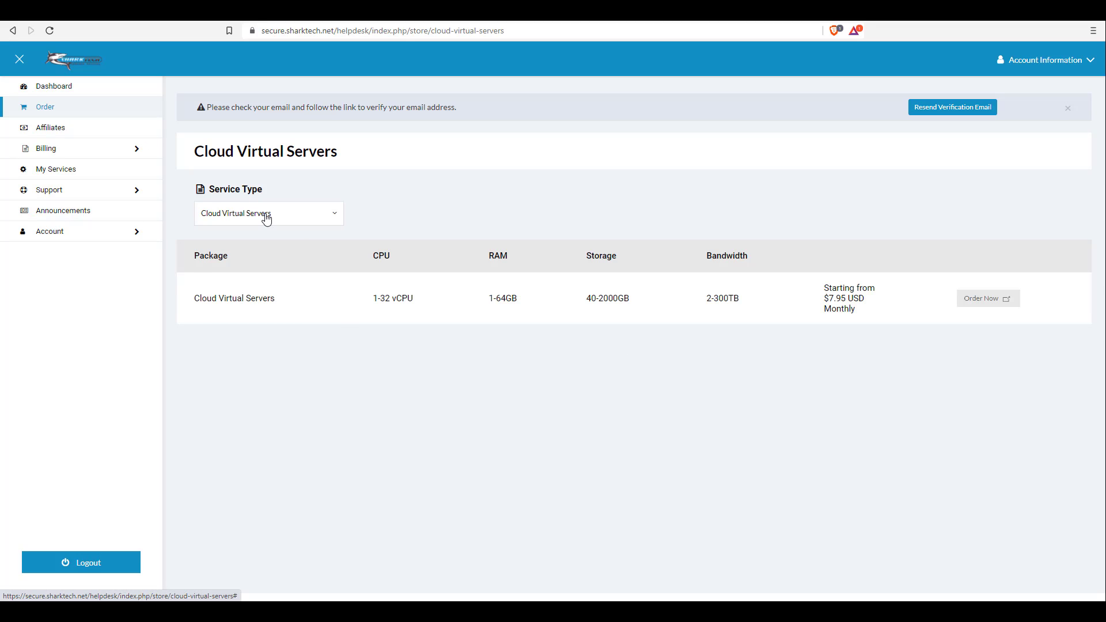
{"action": "left_click", "coordinate": [263, 214]}
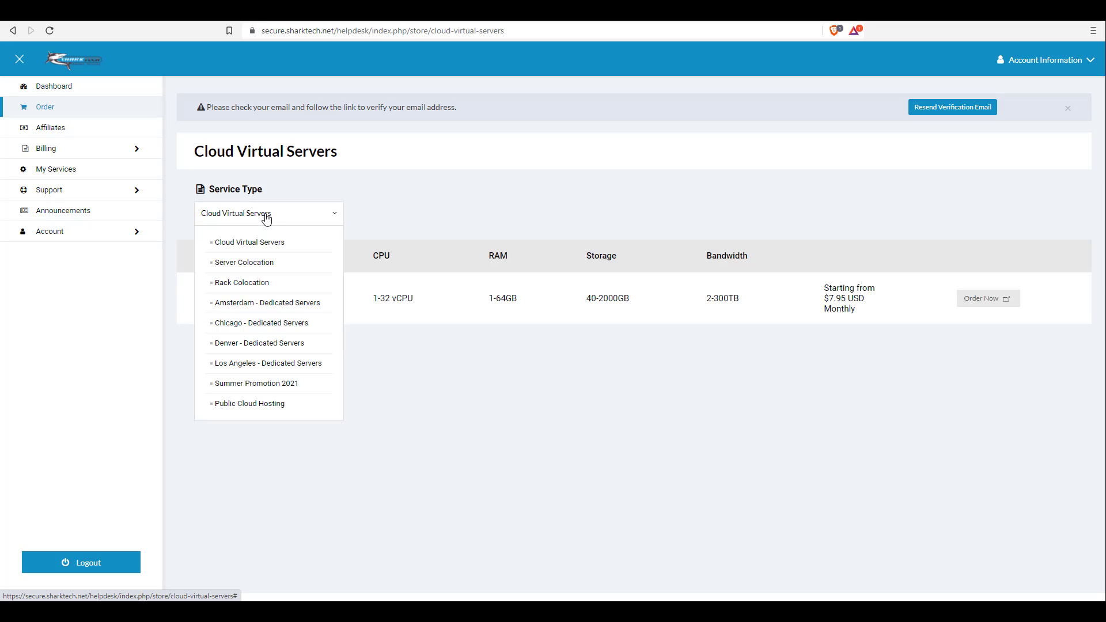
{"action": "left_click", "coordinate": [251, 406]}
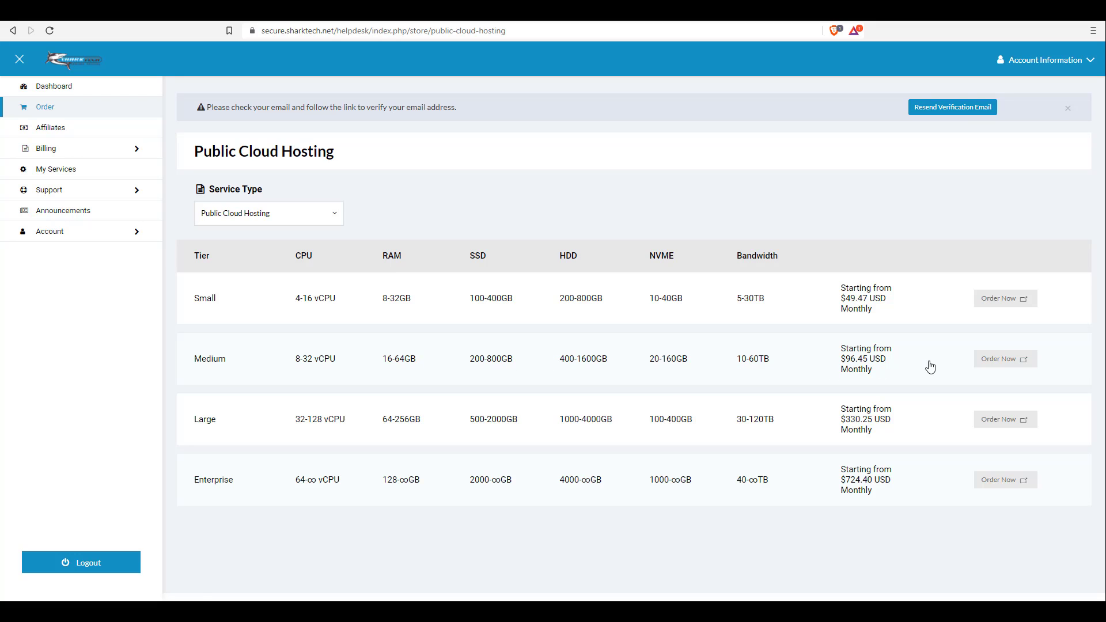
Start an order for the Medium Public Cloud Hosting tier
{"action": "left_click", "coordinate": [995, 359]}
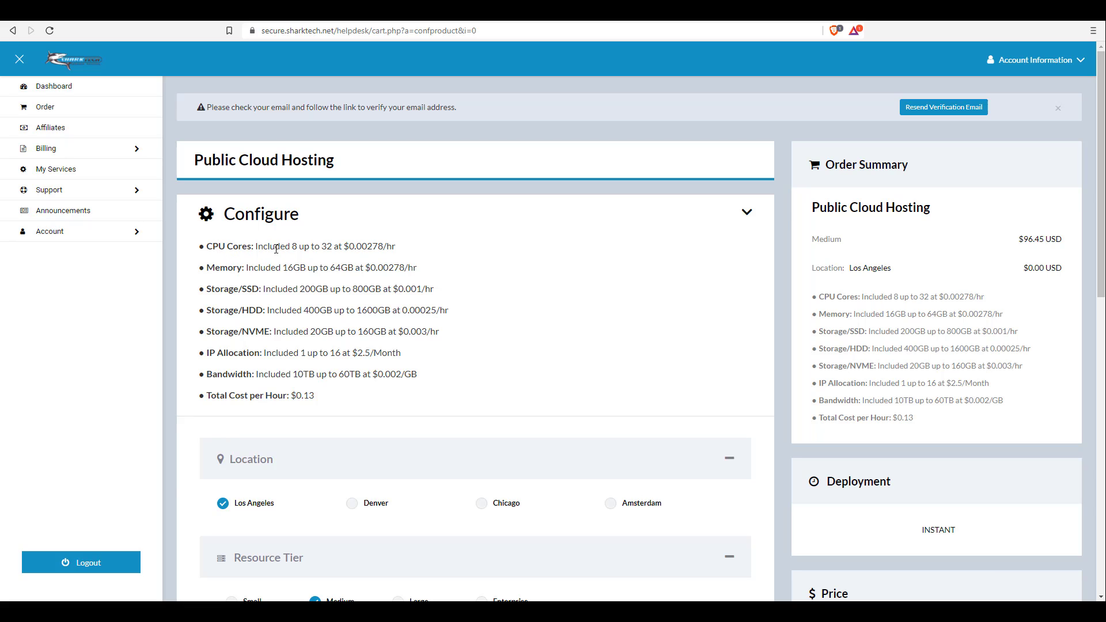
{"action": "scroll", "coordinate": [806, 389], "scroll_direction": "down", "scroll_amount": 4}
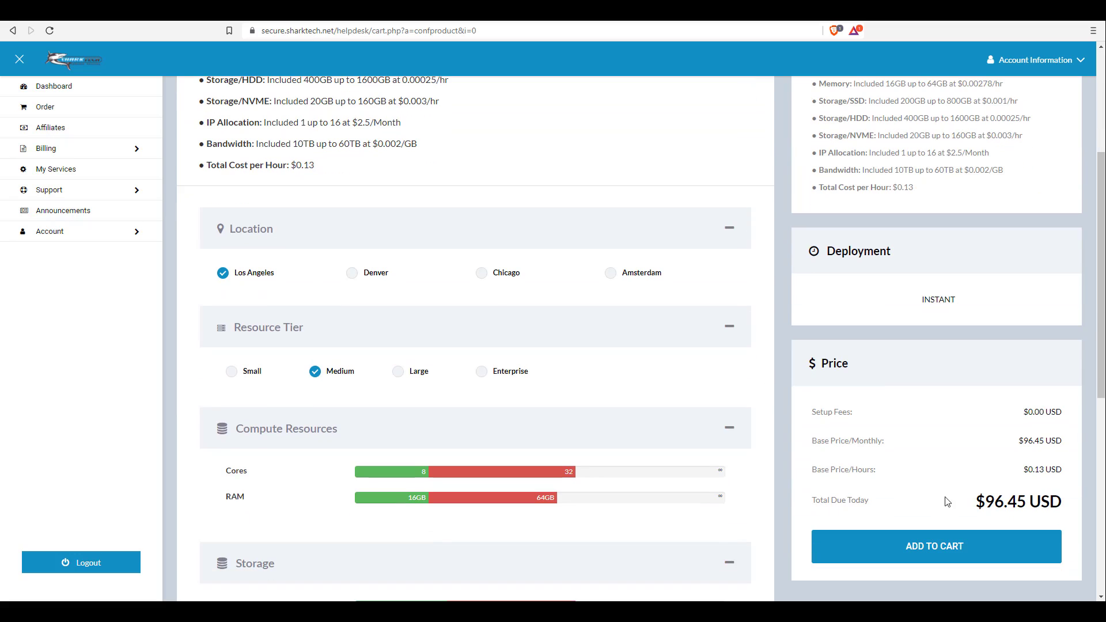
{"action": "scroll", "coordinate": [460, 354], "scroll_direction": "up", "scroll_amount": 4}
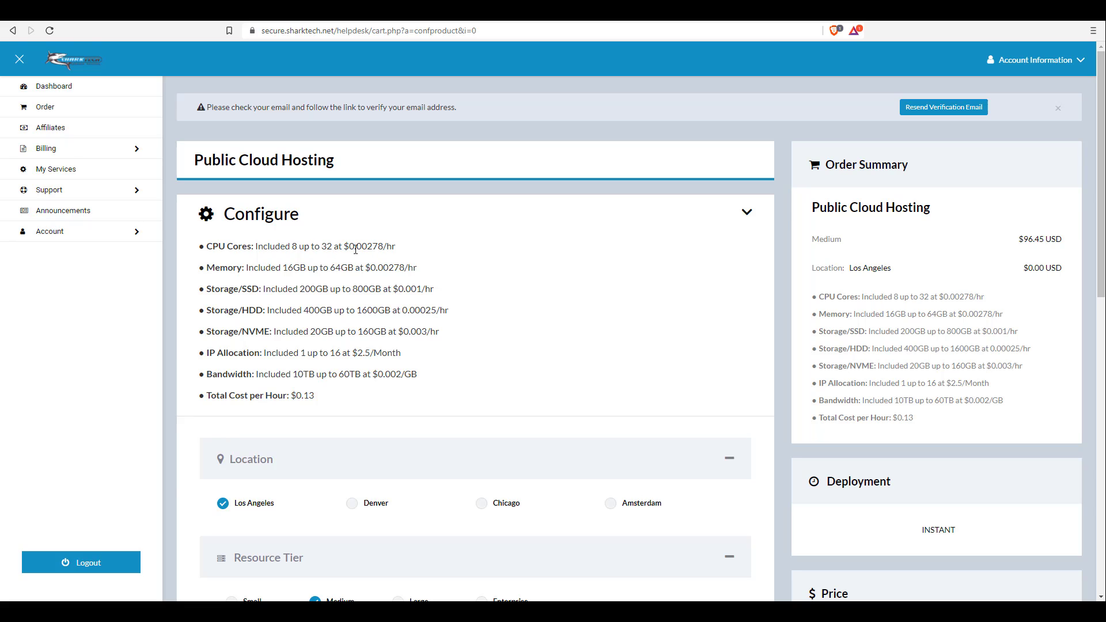
Highlight the CPU Cores rate $0.00278/hr and the Memory 16GB, 64GB and 0.00278 rate values
{"action": "left_click_drag", "start_coordinate": [346, 246], "coordinate": [397, 248]}
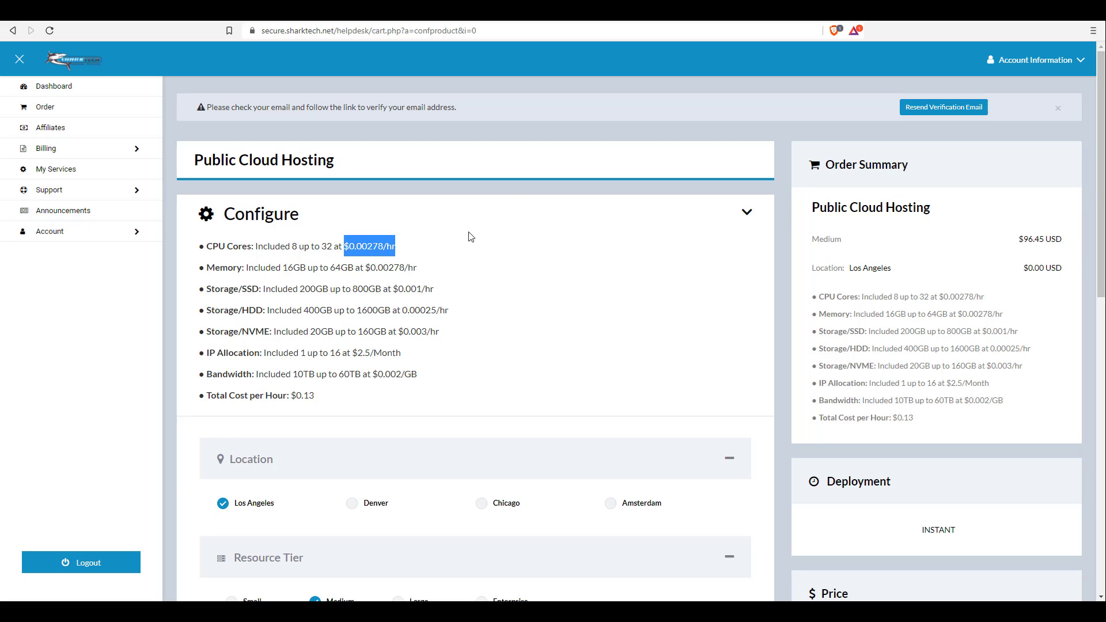
{"action": "left_click", "coordinate": [300, 266]}
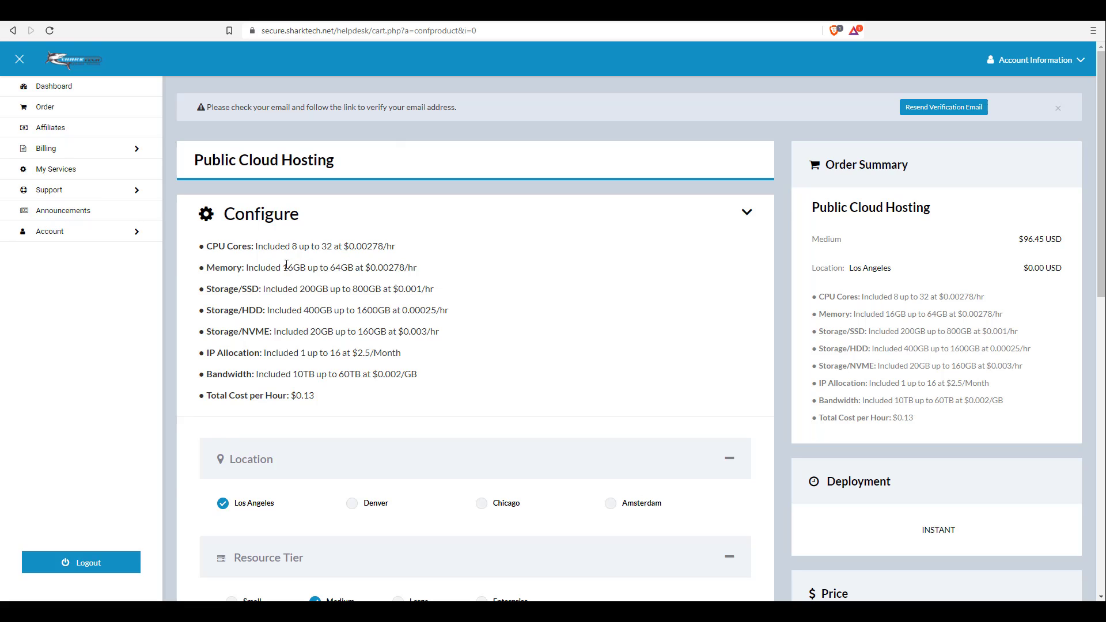
{"action": "double_click", "coordinate": [289, 266]}
{"action": "double_click", "coordinate": [343, 267]}
{"action": "double_click", "coordinate": [387, 267]}
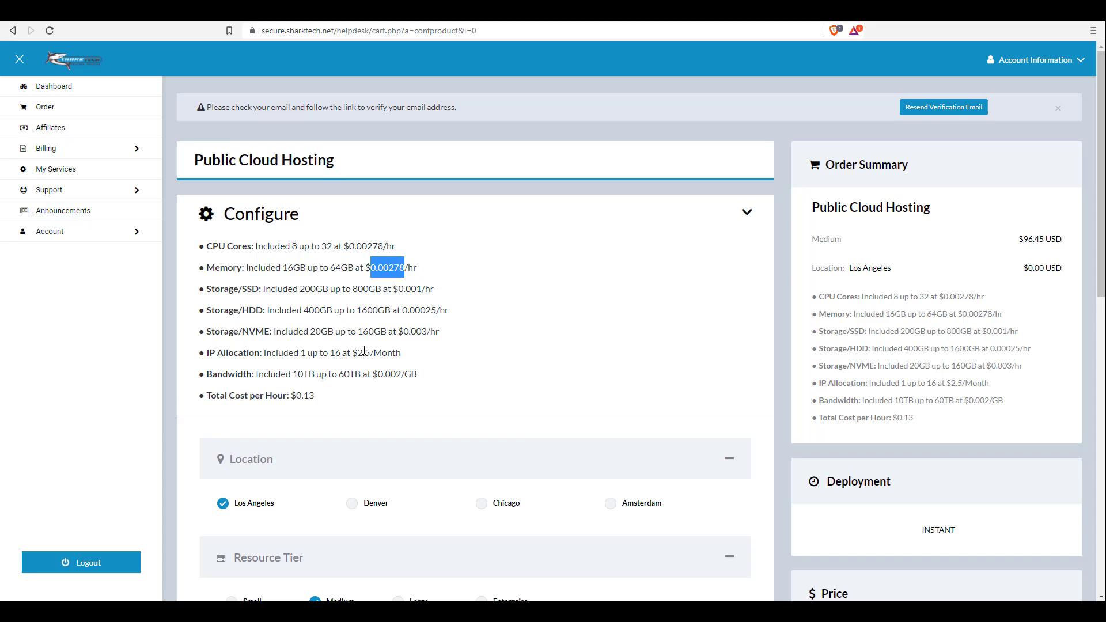
{"action": "scroll", "coordinate": [364, 350], "scroll_direction": "down", "scroll_amount": 4}
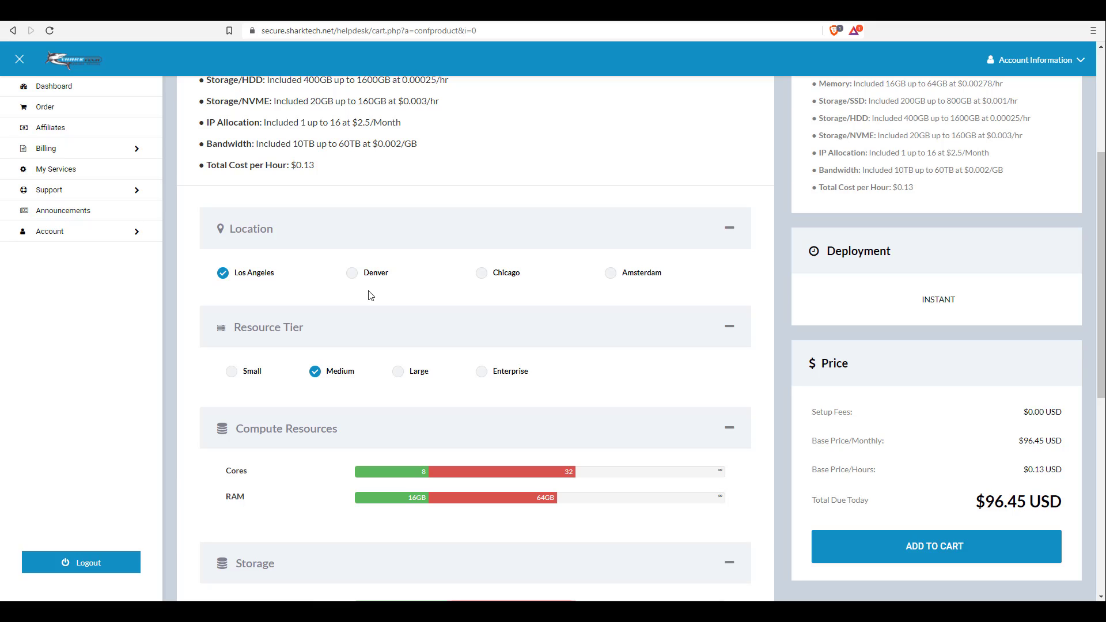
Try the Large, Enterprise and Small resource tiers, then go back to Medium
{"action": "scroll", "coordinate": [375, 293], "scroll_direction": "down", "scroll_amount": 1}
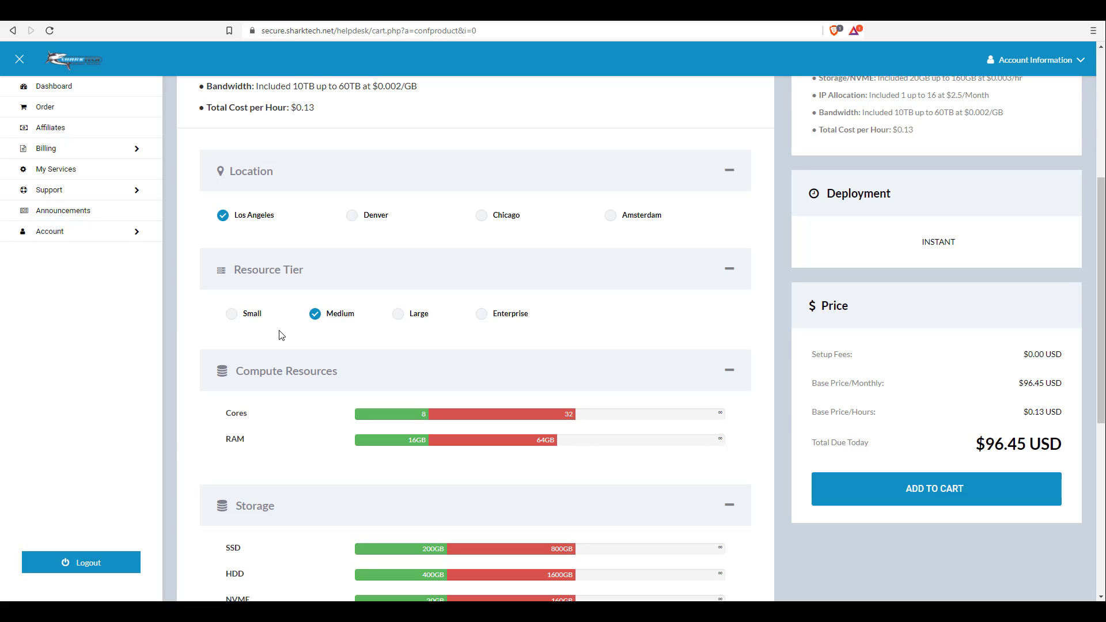
{"action": "left_click", "coordinate": [397, 317]}
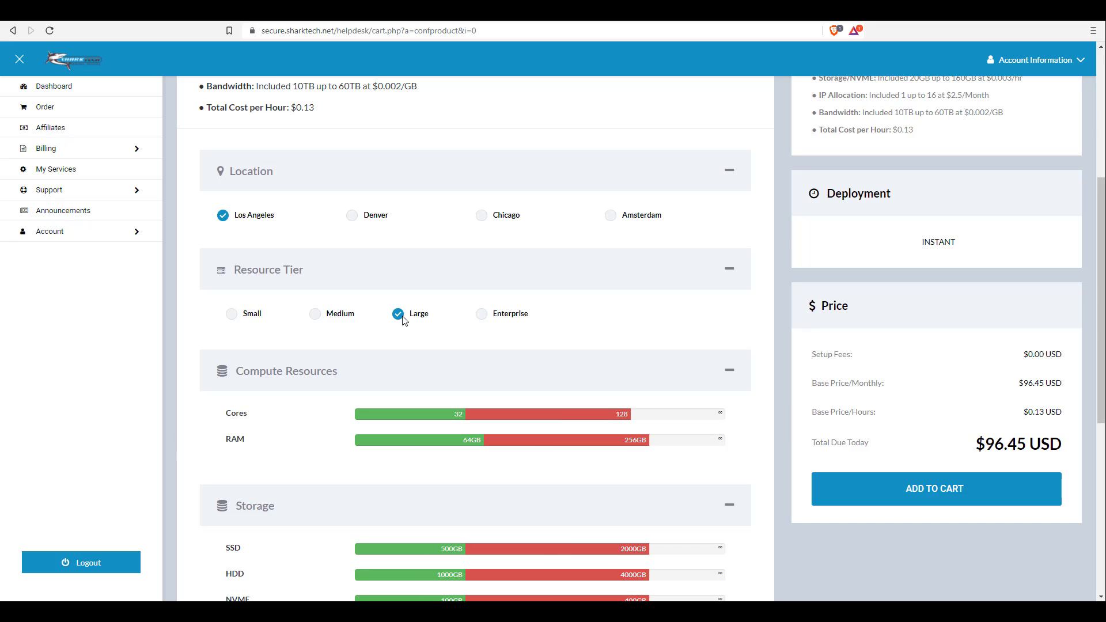
{"action": "left_click", "coordinate": [471, 317]}
{"action": "left_click", "coordinate": [250, 316]}
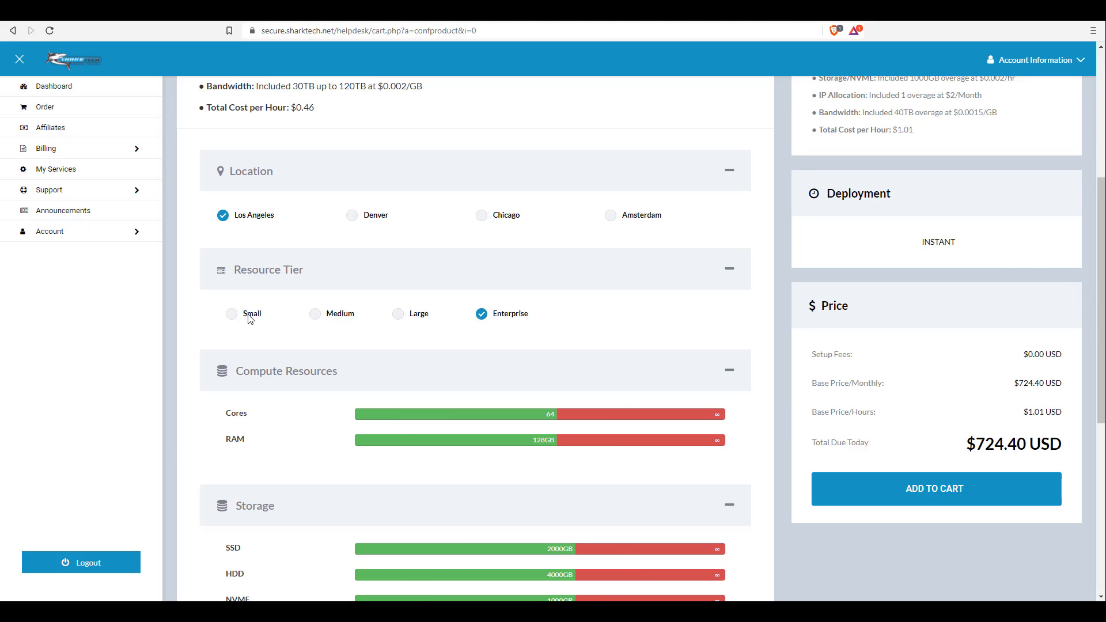
{"action": "left_click", "coordinate": [326, 316]}
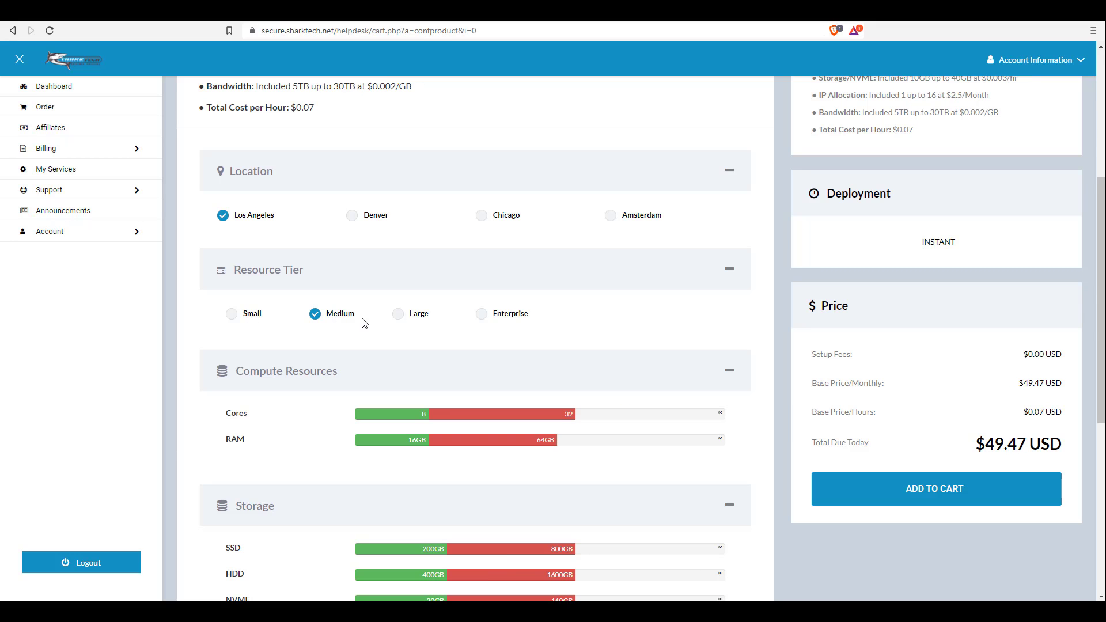
Review the Medium configuration at $96.45 USD and add it to the cart
{"action": "scroll", "coordinate": [374, 314], "scroll_direction": "down", "scroll_amount": 6}
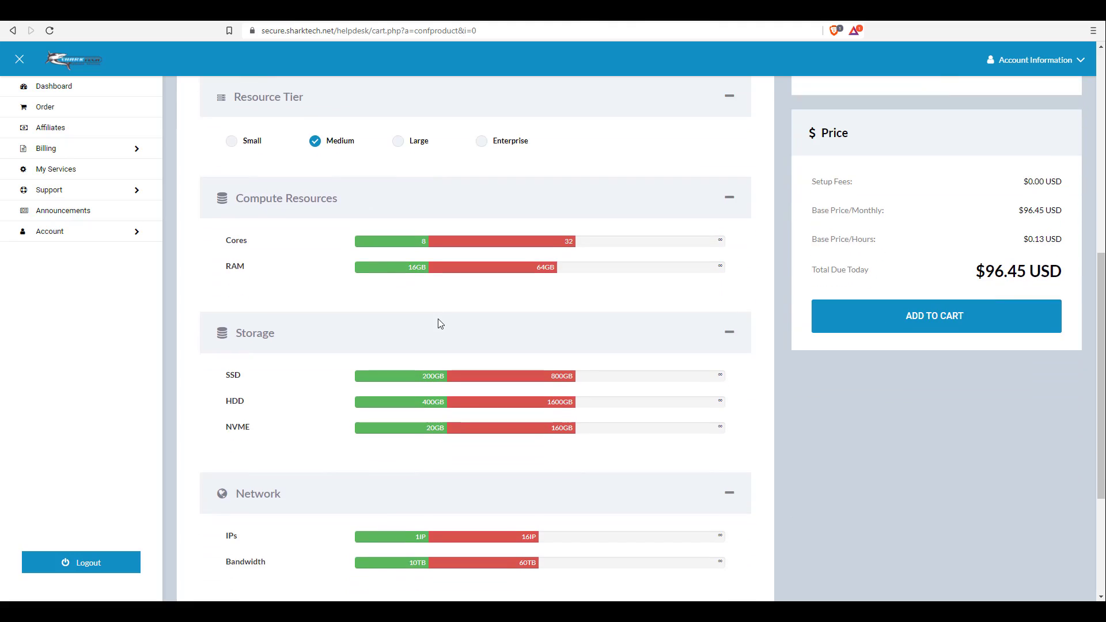
{"action": "scroll", "coordinate": [557, 321], "scroll_direction": "up", "scroll_amount": 2}
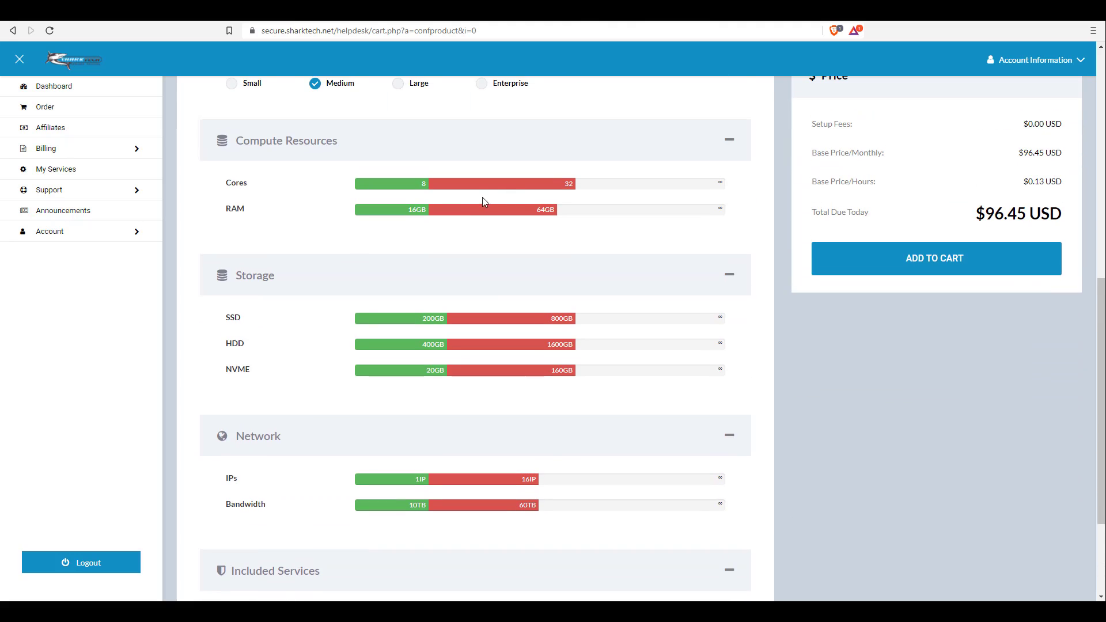
{"action": "scroll", "coordinate": [482, 206], "scroll_direction": "up", "scroll_amount": 7}
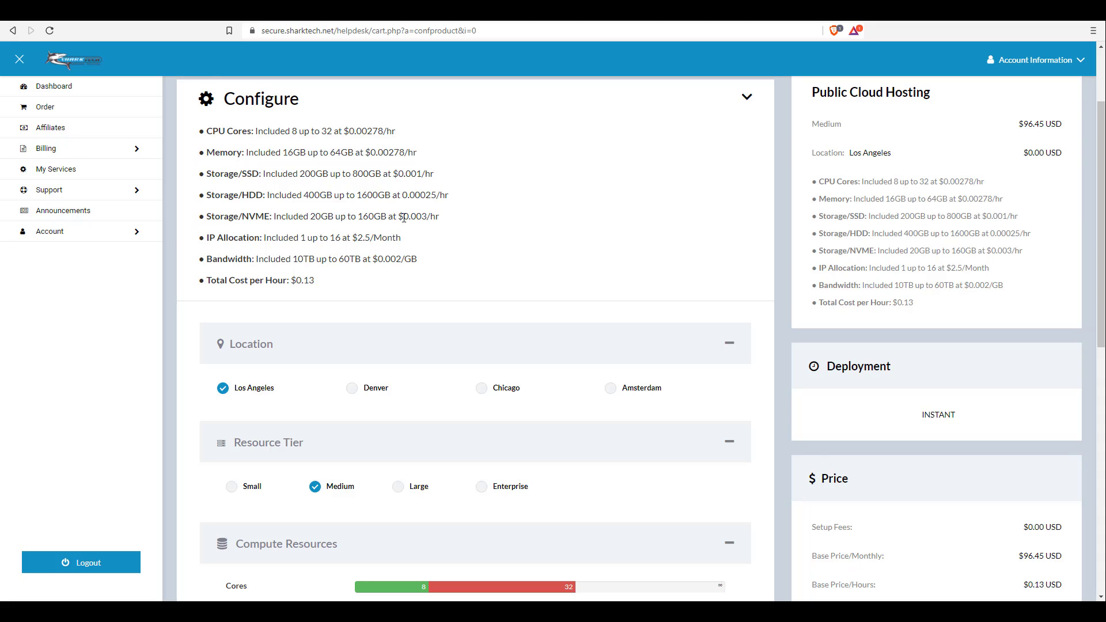
{"action": "scroll", "coordinate": [444, 276], "scroll_direction": "down", "scroll_amount": 6}
{"action": "scroll", "coordinate": [445, 276], "scroll_direction": "down", "scroll_amount": 4}
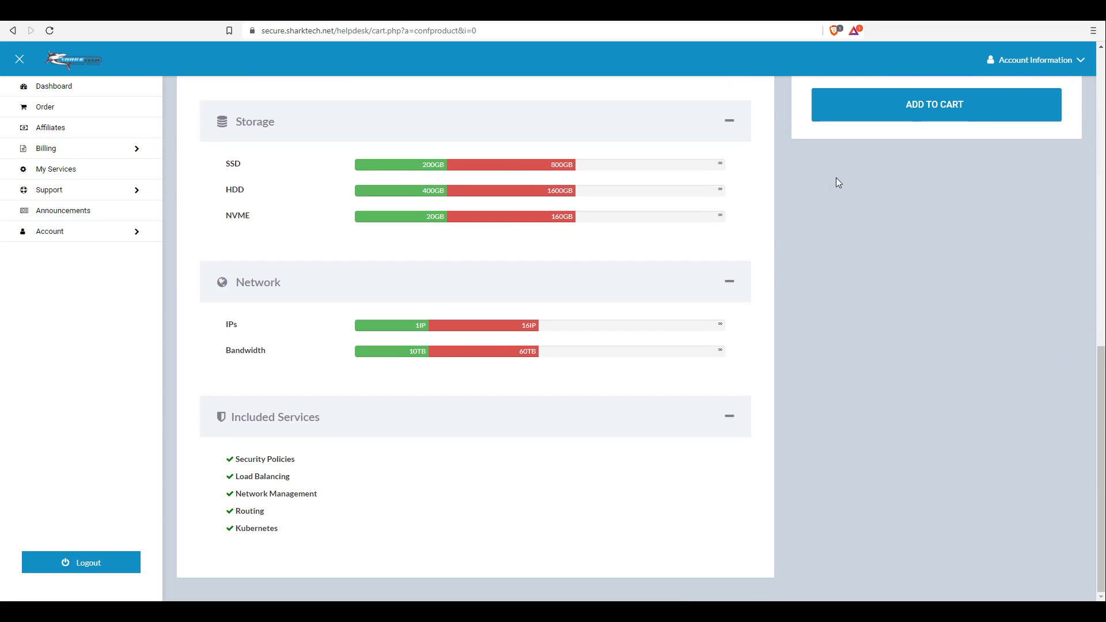
{"action": "scroll", "coordinate": [890, 140], "scroll_direction": "up", "scroll_amount": 6}
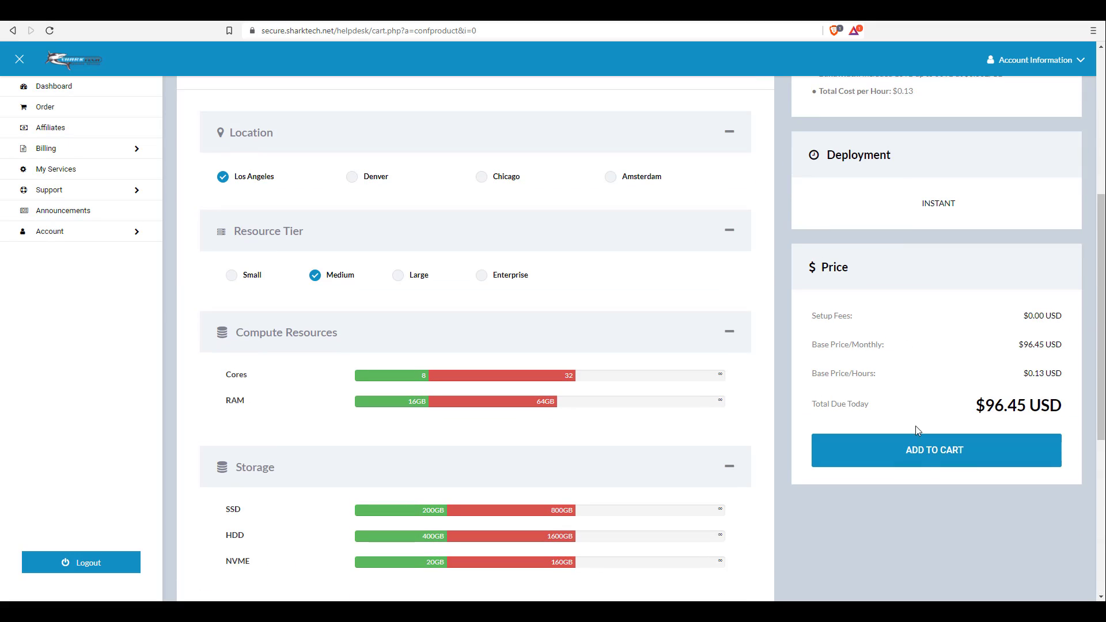
{"action": "left_click", "coordinate": [908, 459]}
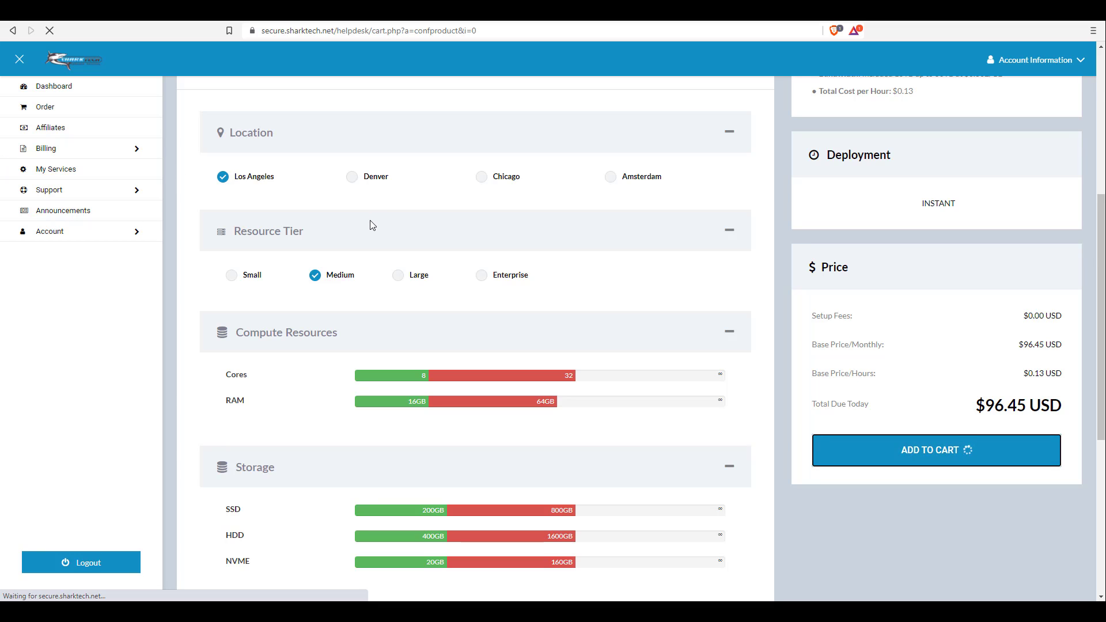
Choose Wire Transfer payment, accept the Terms of Service, and complete the order
{"action": "scroll", "coordinate": [427, 286], "scroll_direction": "down", "scroll_amount": 3}
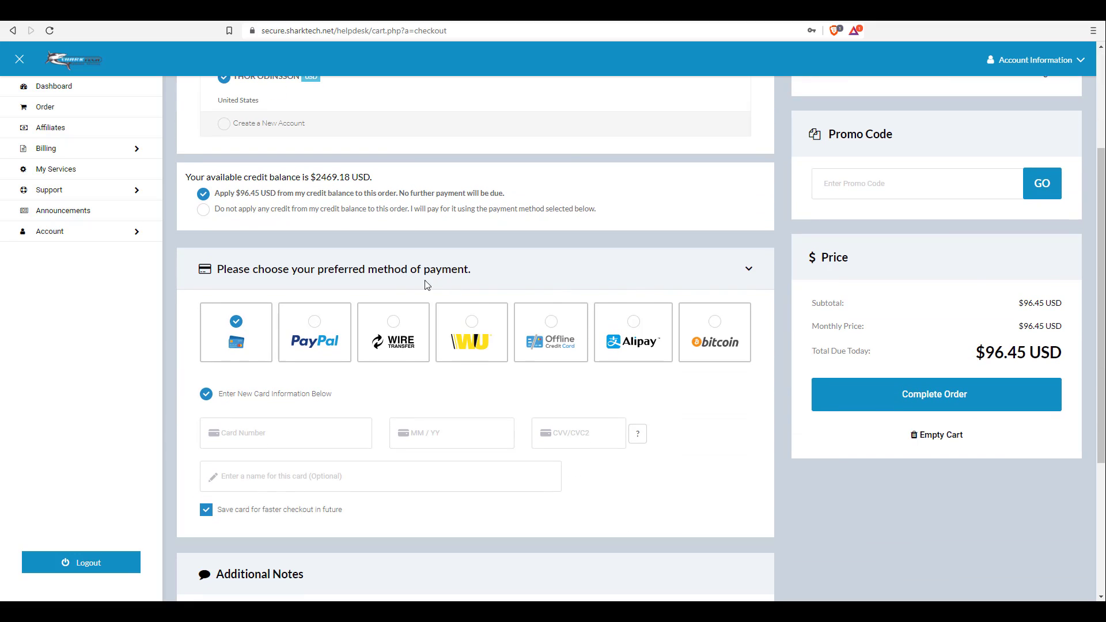
{"action": "left_click", "coordinate": [392, 323]}
{"action": "scroll", "coordinate": [385, 392], "scroll_direction": "down", "scroll_amount": 2}
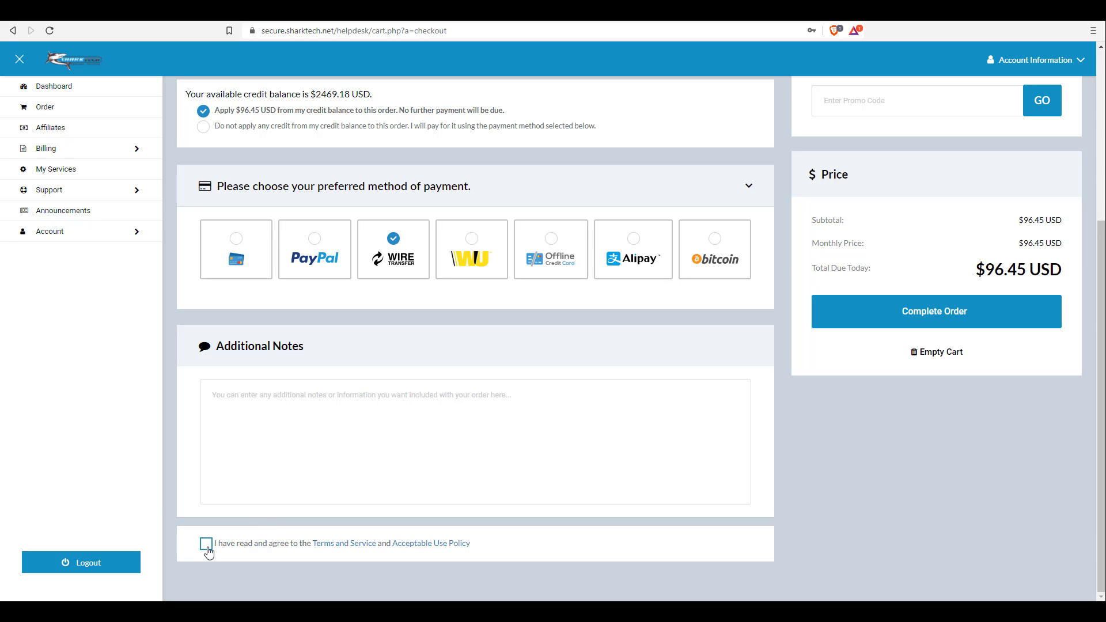
{"action": "left_click", "coordinate": [206, 546]}
{"action": "scroll", "coordinate": [664, 338], "scroll_direction": "up", "scroll_amount": 1}
{"action": "scroll", "coordinate": [666, 341], "scroll_direction": "up", "scroll_amount": 1}
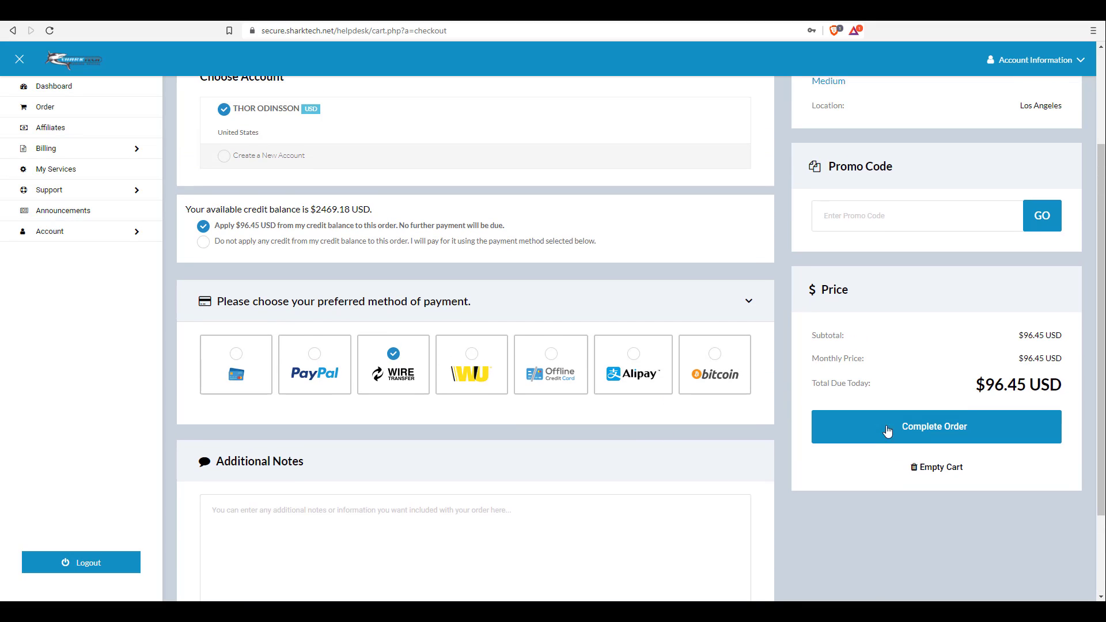
{"action": "left_click", "coordinate": [916, 436]}
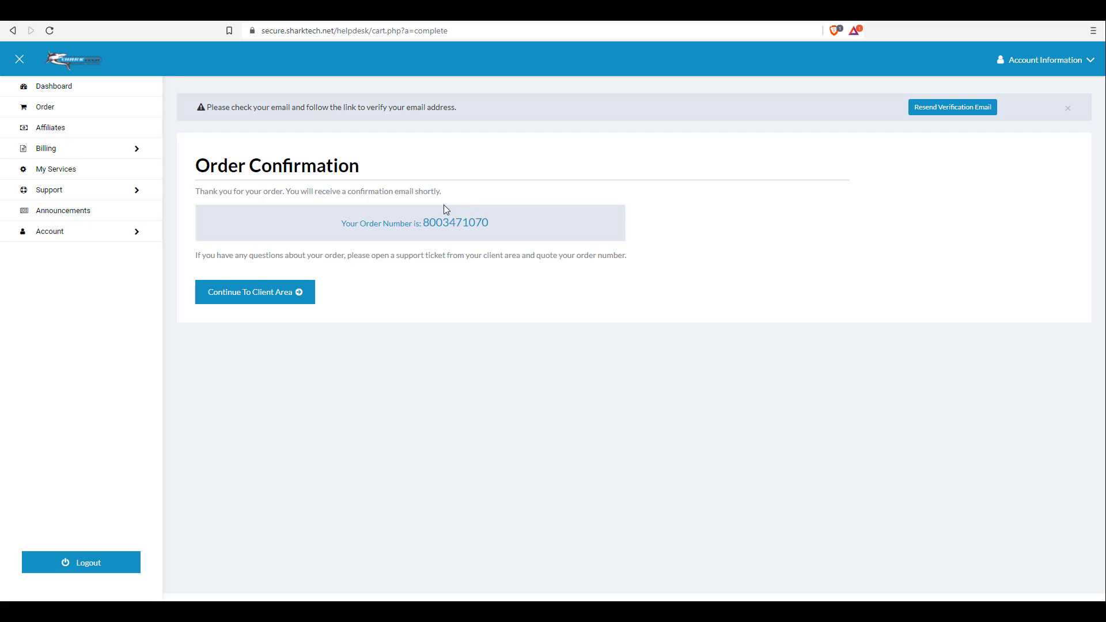
Go to the client area and open the Public Cloud Hosting - Medium service details
{"action": "left_click", "coordinate": [237, 295]}
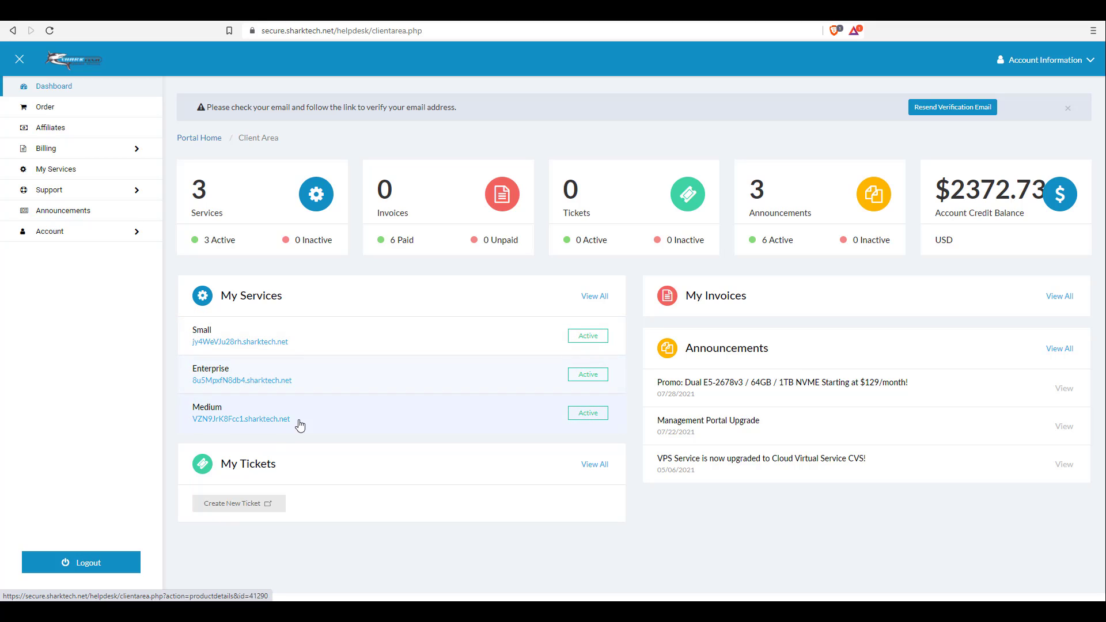
{"action": "left_click", "coordinate": [238, 410]}
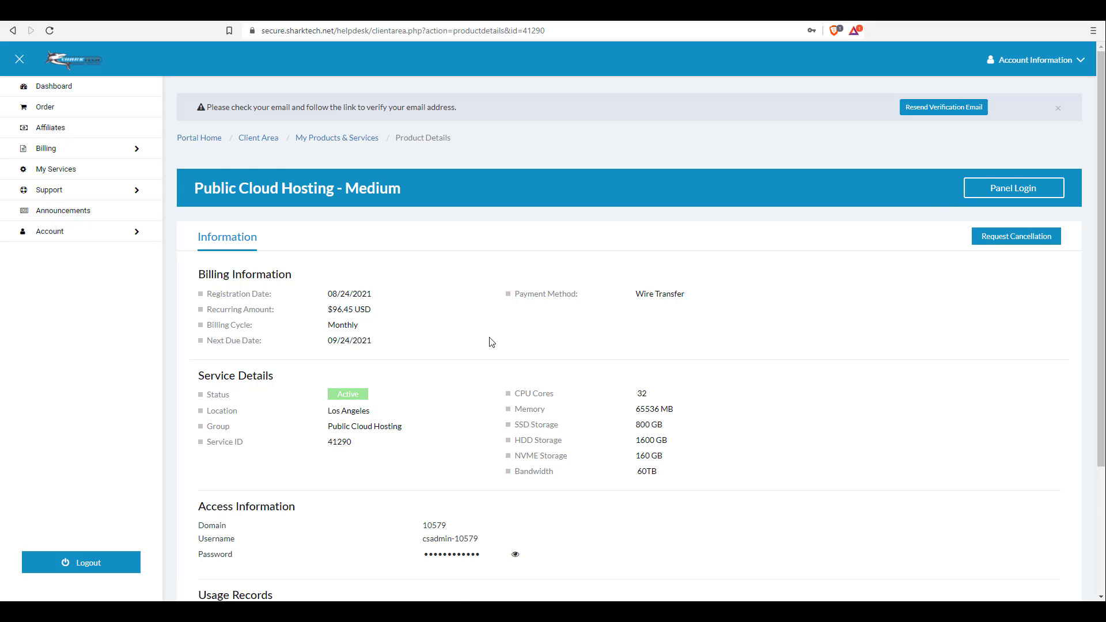
Highlight the Service ID and Domain values on the service details page
{"action": "scroll", "coordinate": [488, 343], "scroll_direction": "down", "scroll_amount": 1}
{"action": "double_click", "coordinate": [344, 387]}
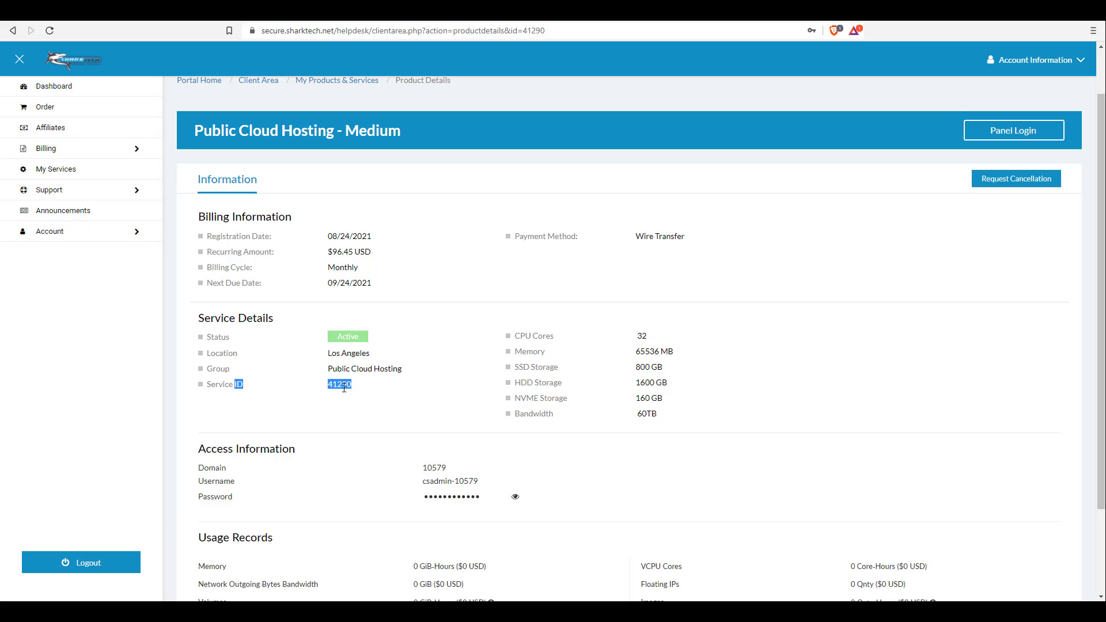
{"action": "left_click", "coordinate": [335, 386]}
{"action": "double_click", "coordinate": [336, 386]}
{"action": "double_click", "coordinate": [432, 467]}
{"action": "scroll", "coordinate": [533, 497], "scroll_direction": "down", "scroll_amount": 2}
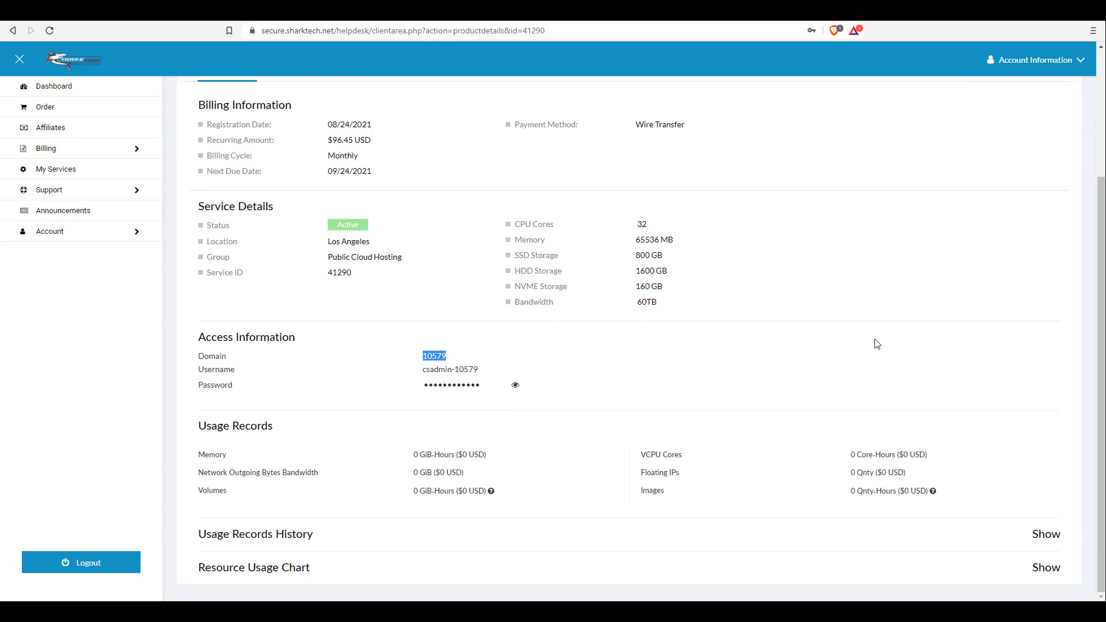
{"action": "scroll", "coordinate": [876, 344], "scroll_direction": "up", "scroll_amount": 3}
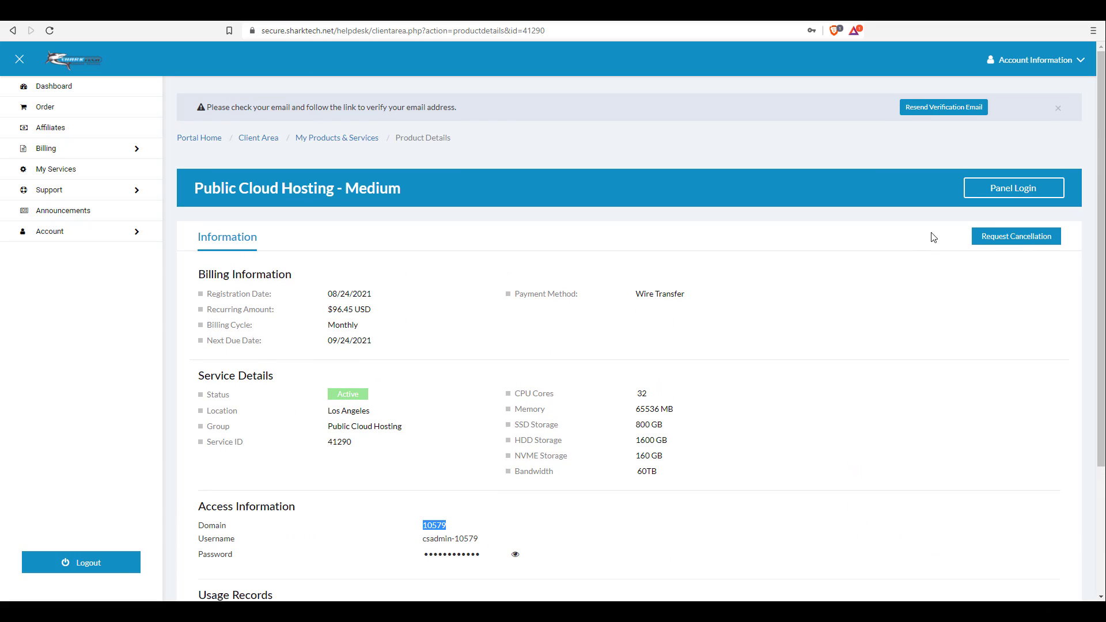
Sign in to the cloud panel by pasting the service's access username and revealed password
{"action": "left_click", "coordinate": [1009, 192]}
{"action": "left_click_drag", "start_coordinate": [424, 536], "coordinate": [484, 538]}
{"action": "key", "text": "ctrl+c"}
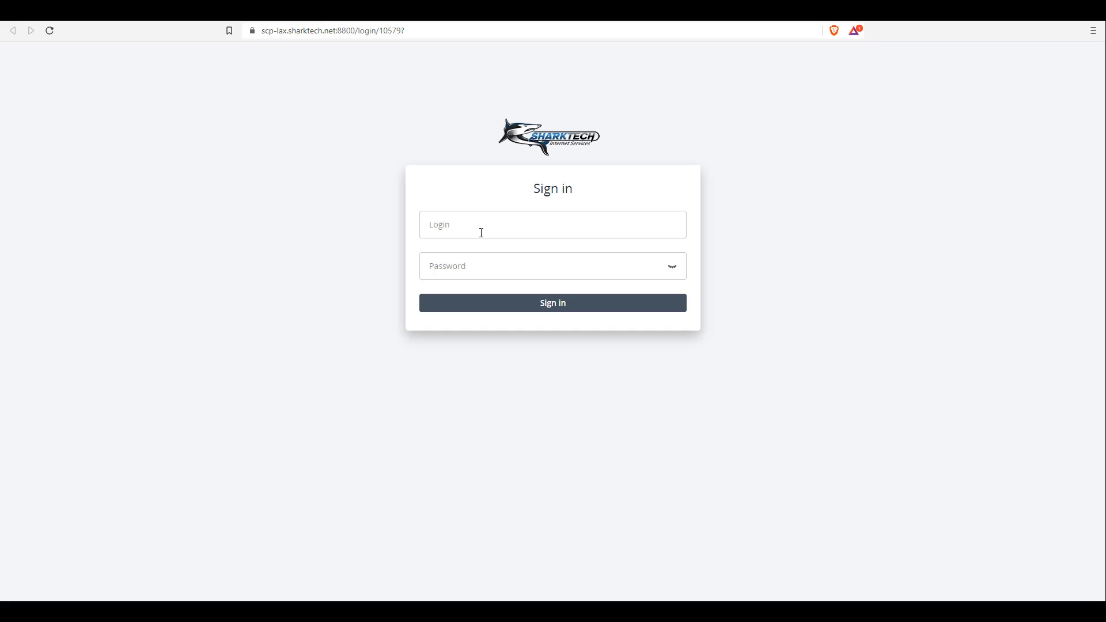
{"action": "left_click", "coordinate": [481, 228]}
{"action": "key", "text": "ctrl+v"}
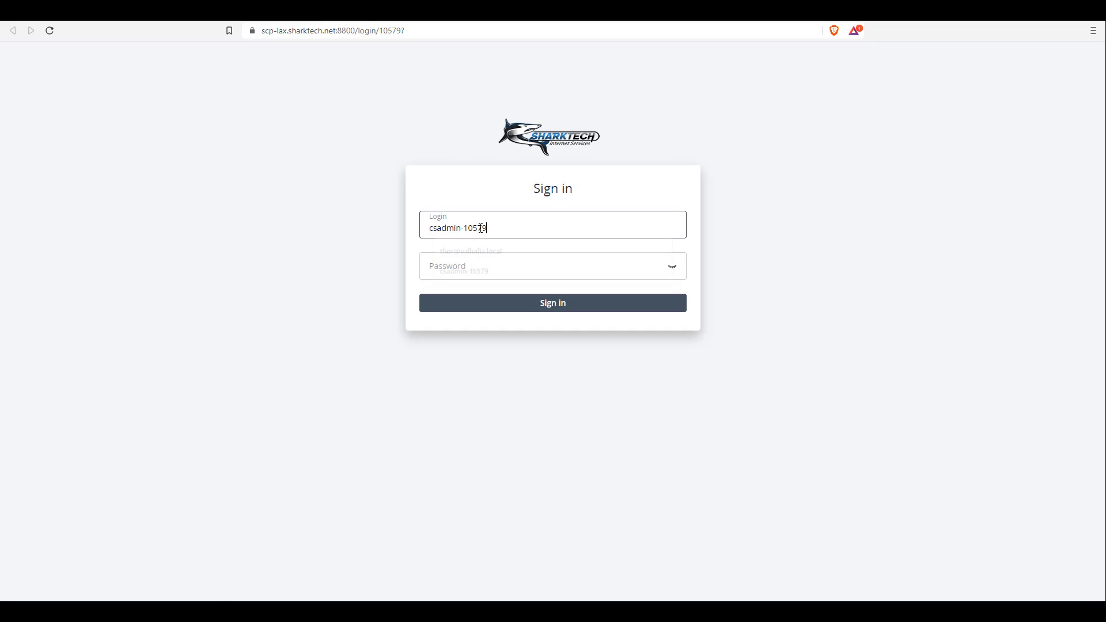
{"action": "key", "text": "Tab"}
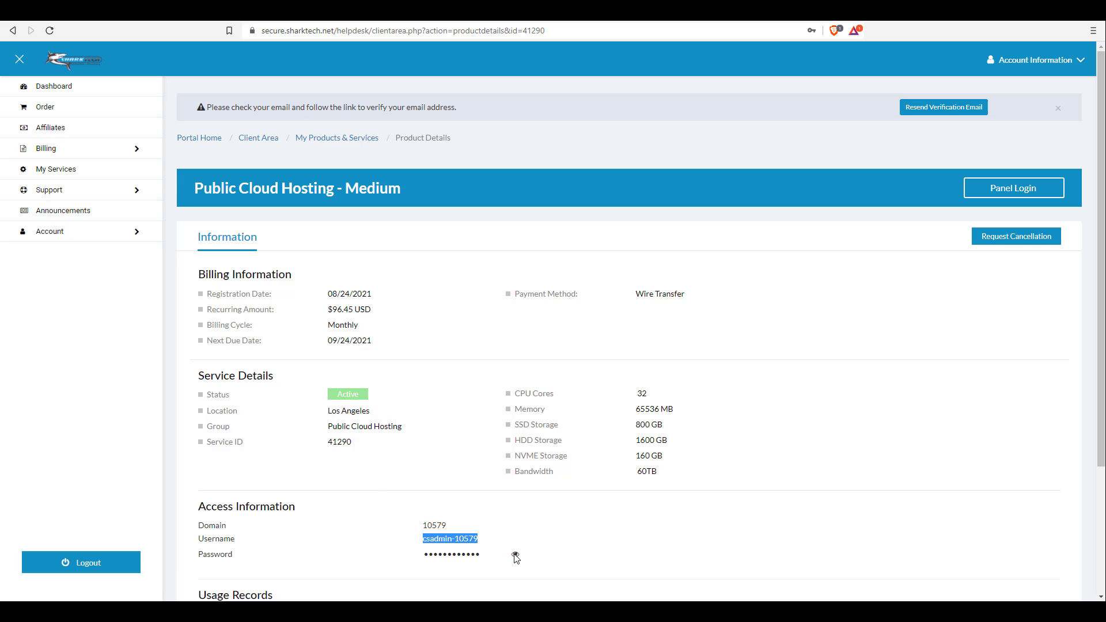
{"action": "left_click", "coordinate": [515, 556]}
{"action": "scroll", "coordinate": [515, 557], "scroll_direction": "down", "scroll_amount": 3}
{"action": "double_click", "coordinate": [455, 385]}
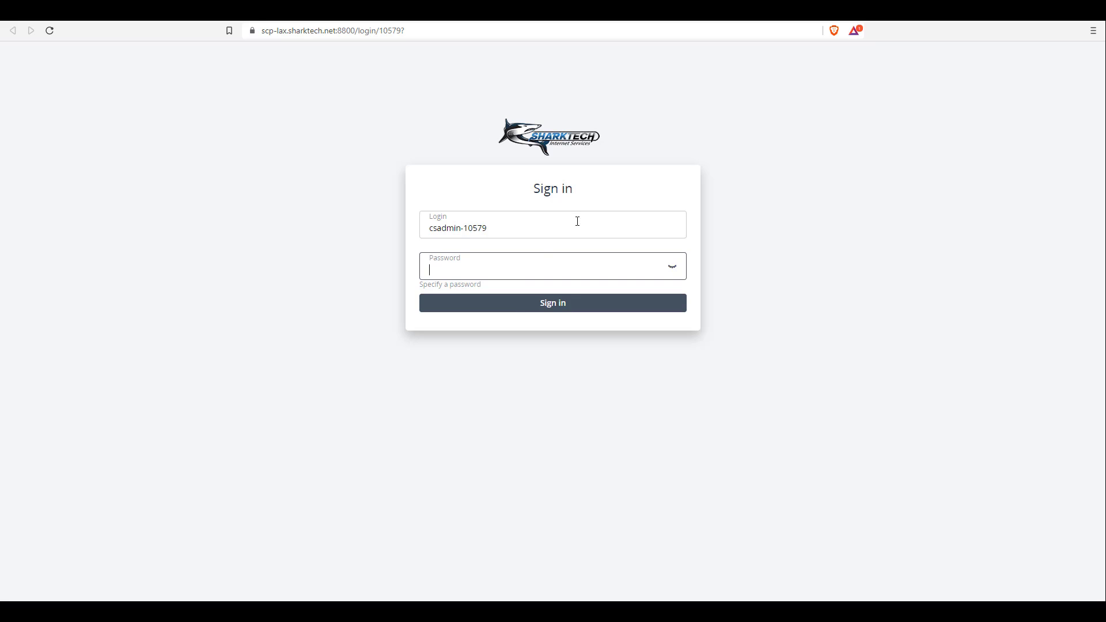
{"action": "key", "text": "ctrl+v"}
{"action": "left_click", "coordinate": [515, 313]}
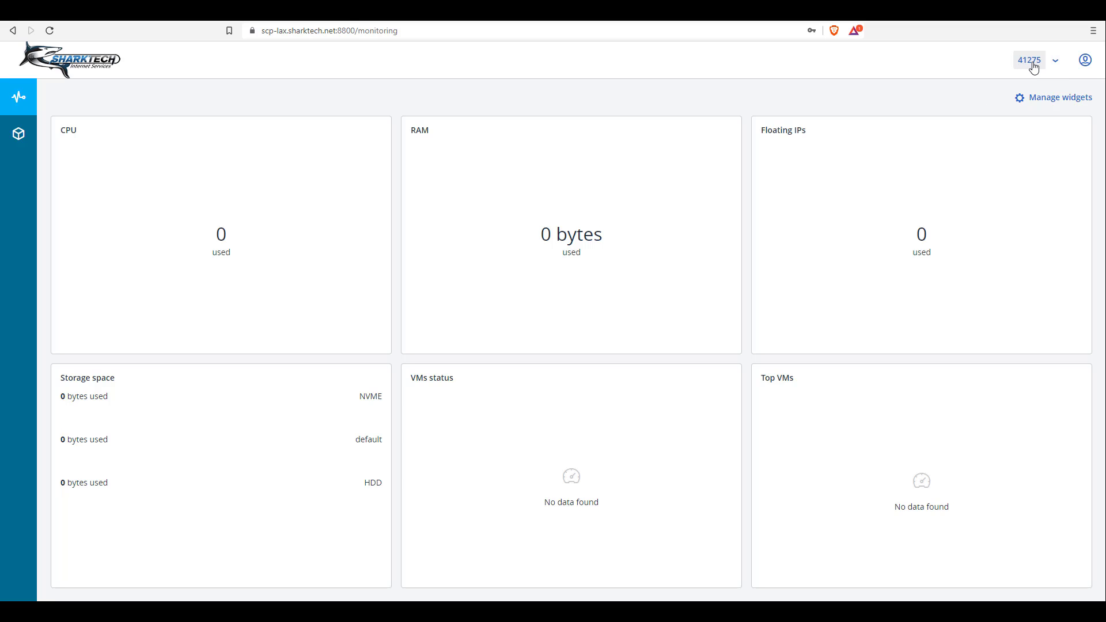
Return to the cloud panel dashboard and switch it to the new service's project
{"action": "left_click", "coordinate": [138, 11]}
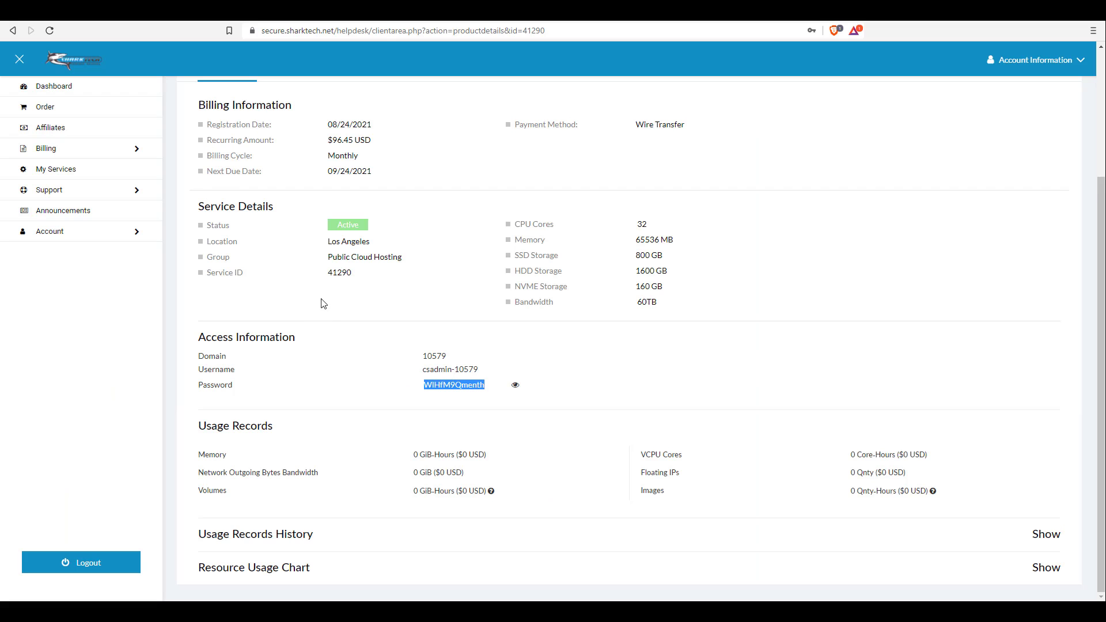
{"action": "left_click", "coordinate": [132, 10]}
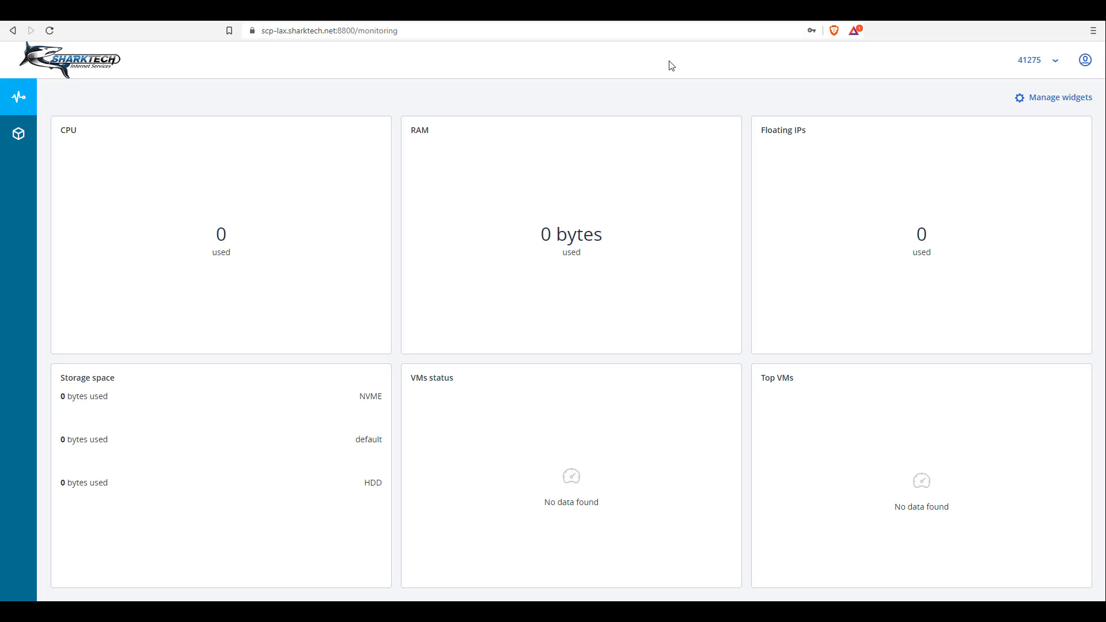
{"action": "left_click", "coordinate": [1053, 62]}
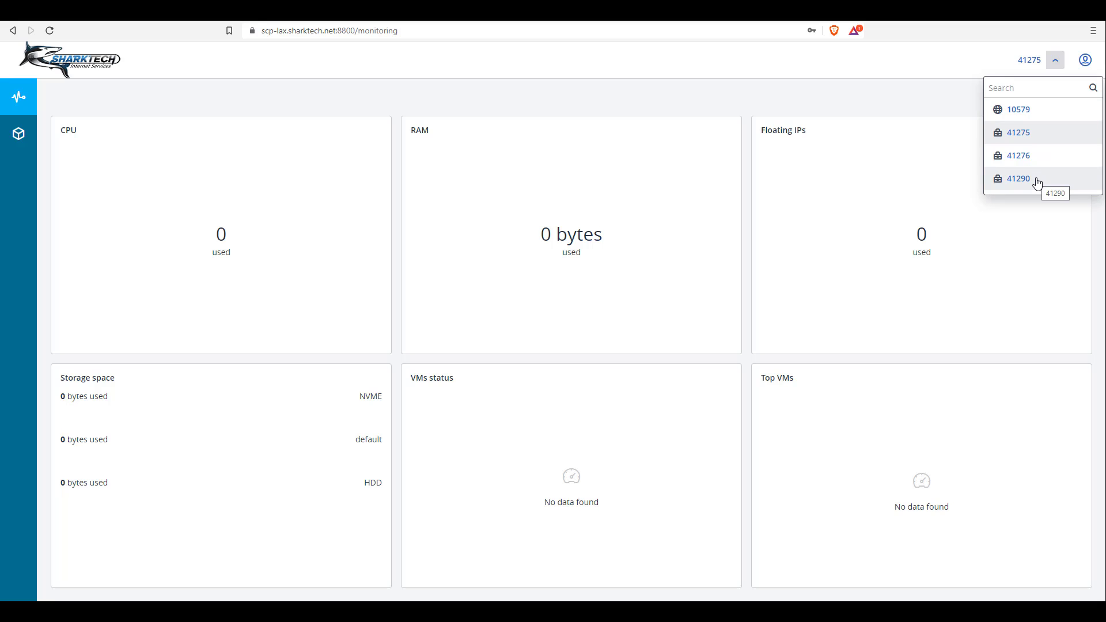
{"action": "left_click", "coordinate": [1037, 181]}
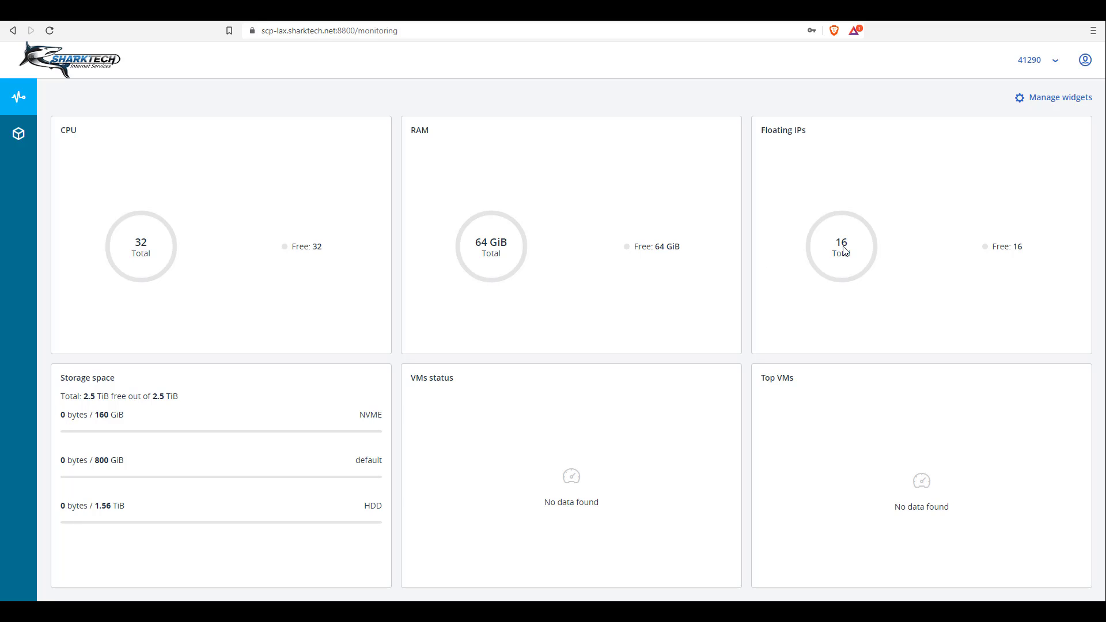
{"action": "double_click", "coordinate": [373, 463]}
Browse Virtual machines, Security groups, Kubernetes, Images and Volumes, ending on the Networks list
{"action": "left_click", "coordinate": [22, 136]}
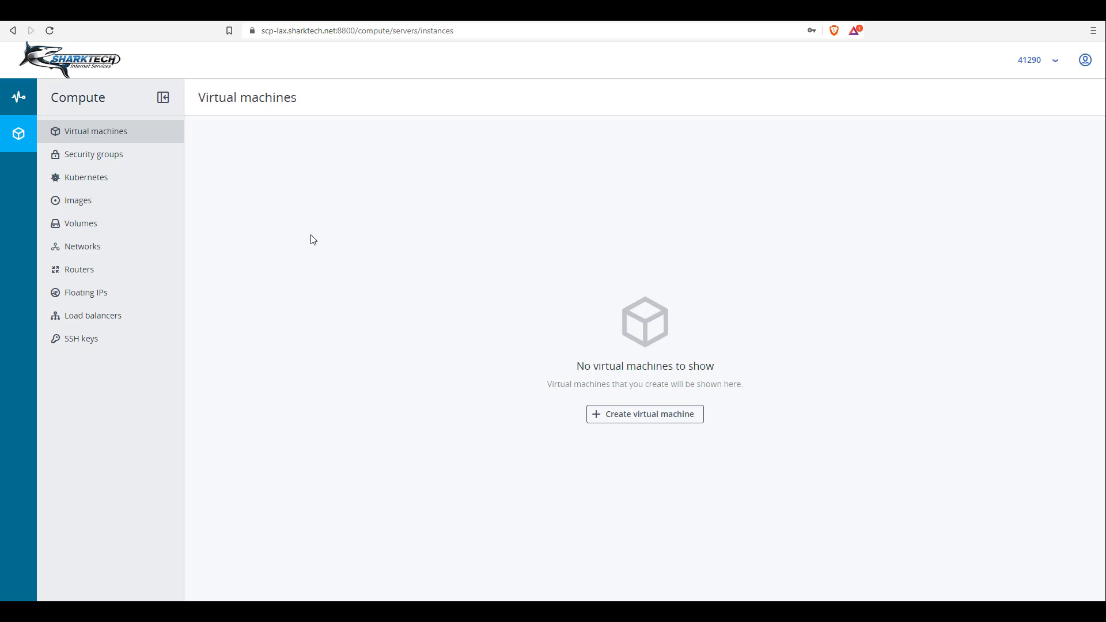
{"action": "left_click", "coordinate": [117, 166]}
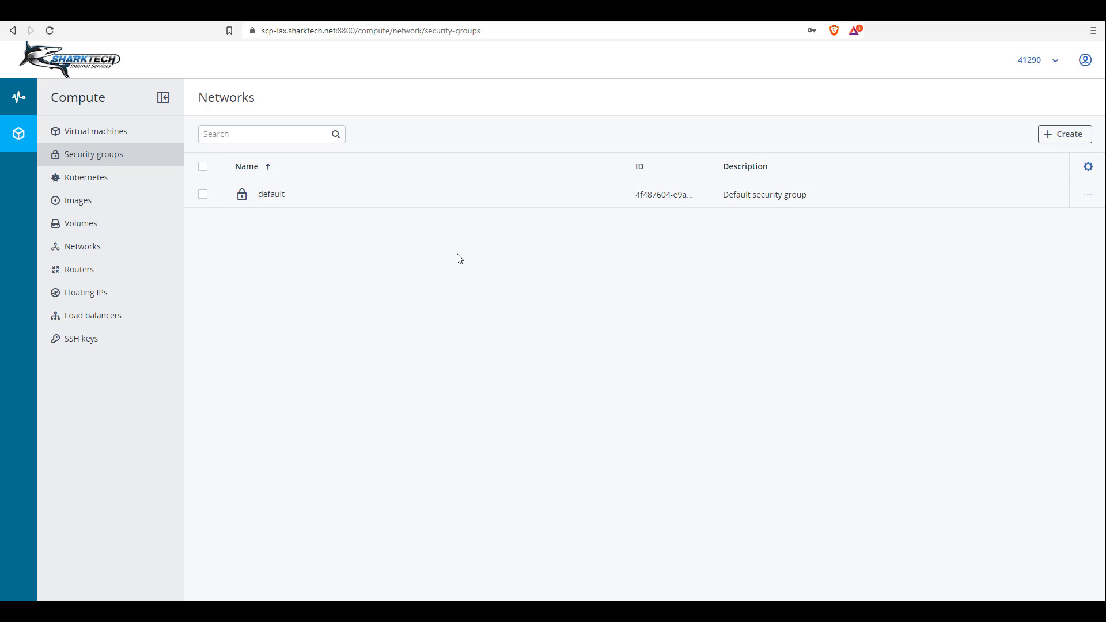
{"action": "left_click", "coordinate": [115, 179]}
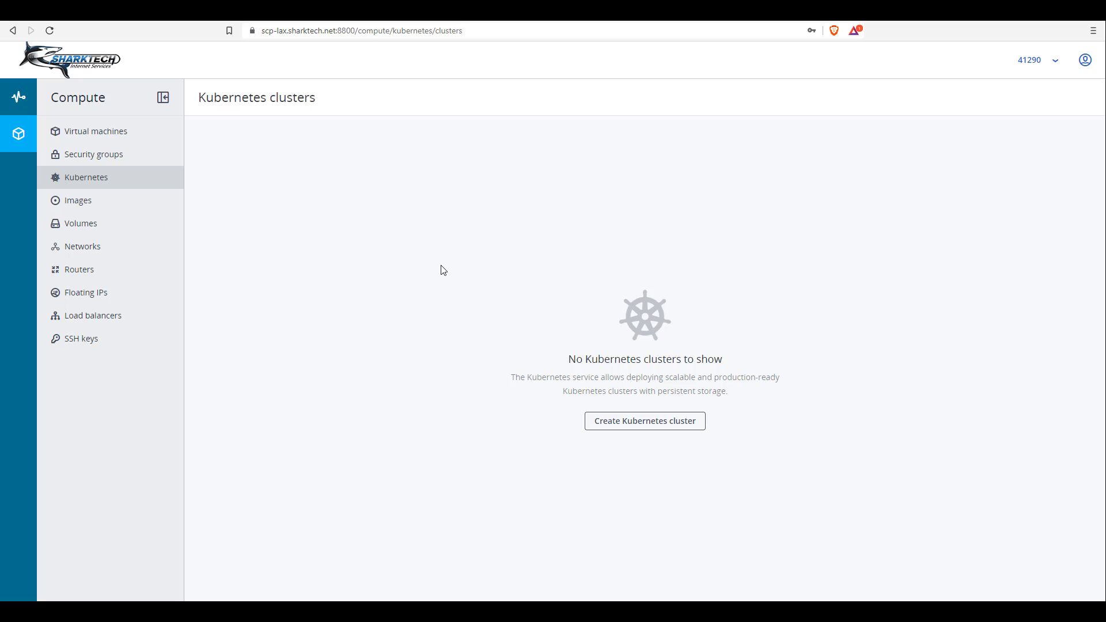
{"action": "left_click", "coordinate": [84, 200]}
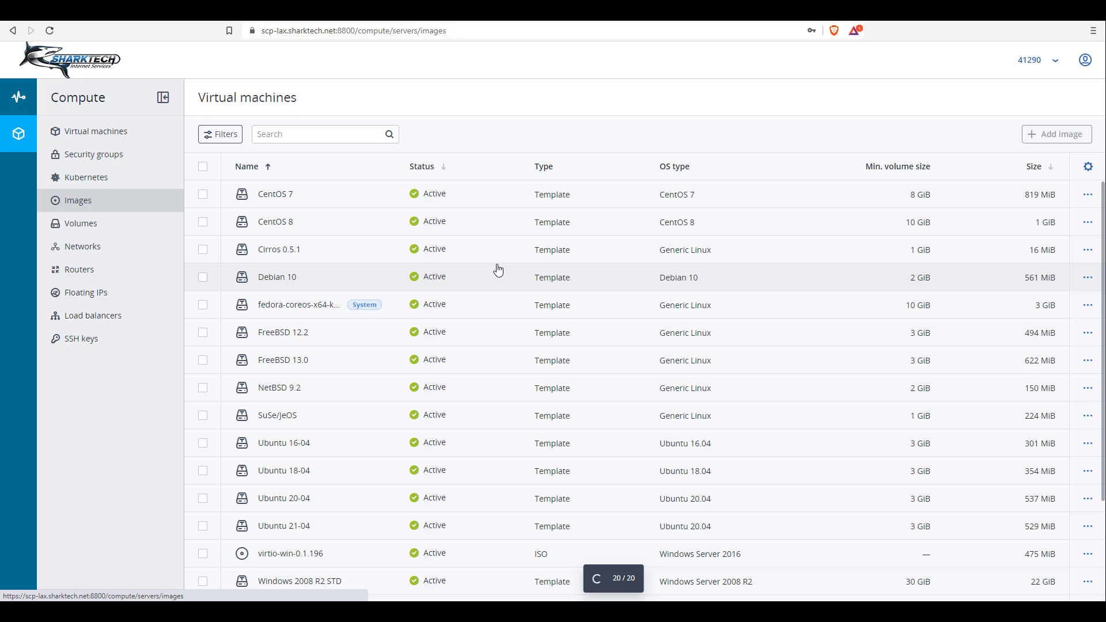
{"action": "scroll", "coordinate": [443, 314], "scroll_direction": "down", "scroll_amount": 2}
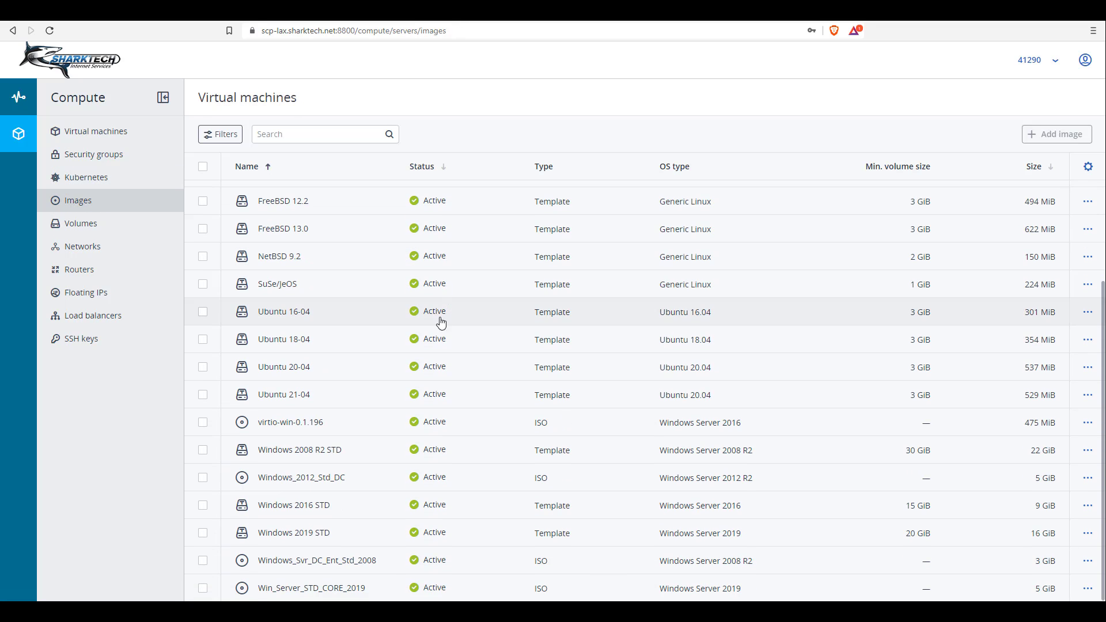
{"action": "scroll", "coordinate": [449, 343], "scroll_direction": "up", "scroll_amount": 2}
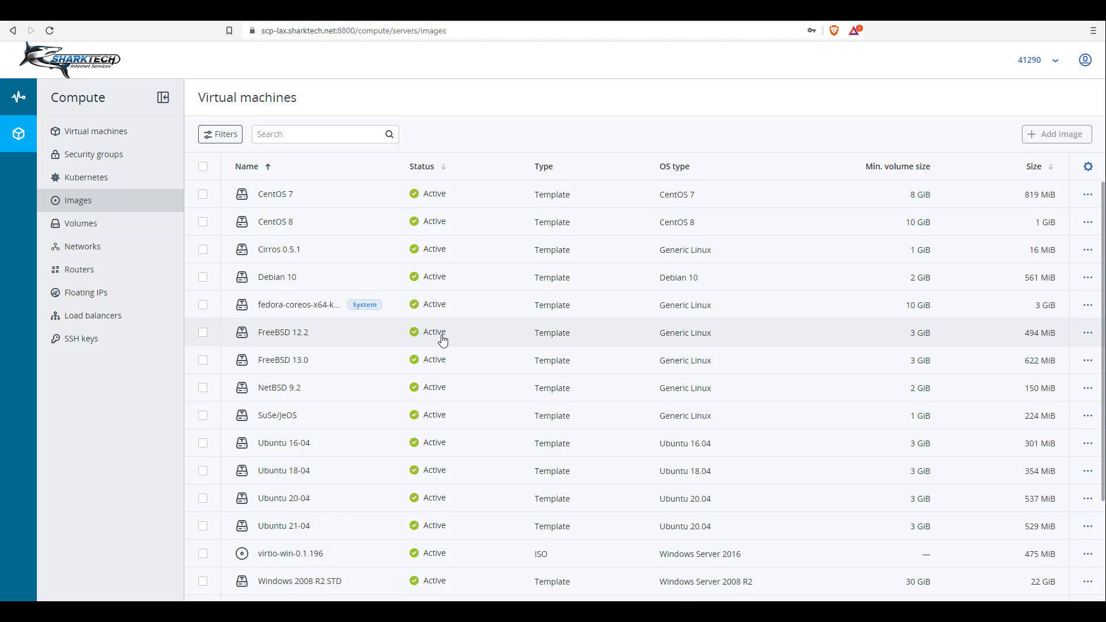
{"action": "scroll", "coordinate": [442, 341], "scroll_direction": "down", "scroll_amount": 2}
{"action": "left_click", "coordinate": [107, 229]}
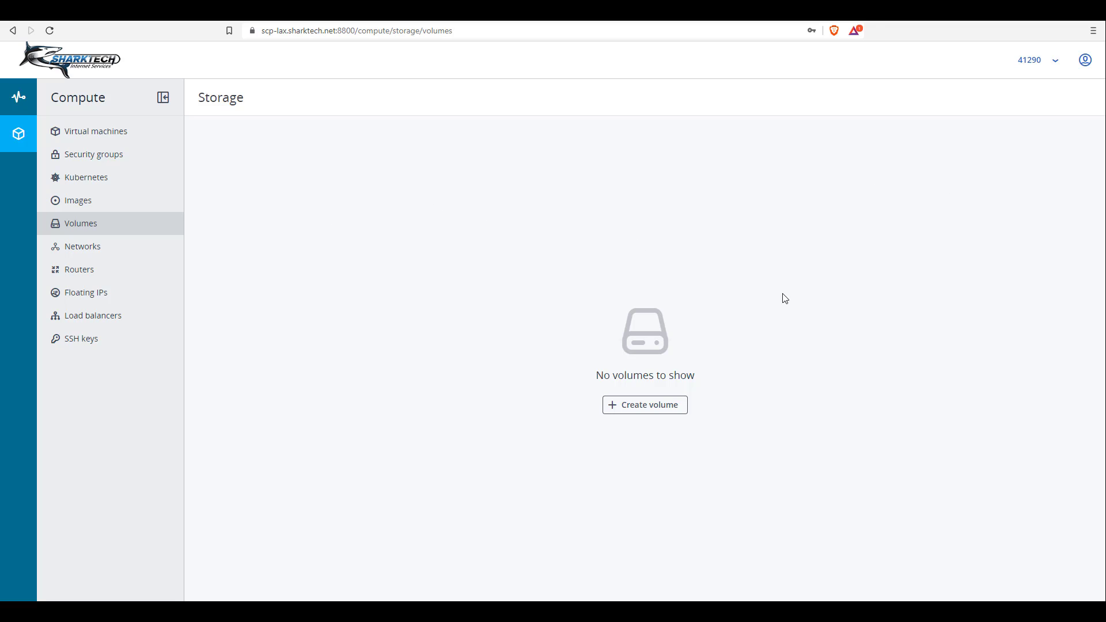
{"action": "left_click", "coordinate": [103, 250]}
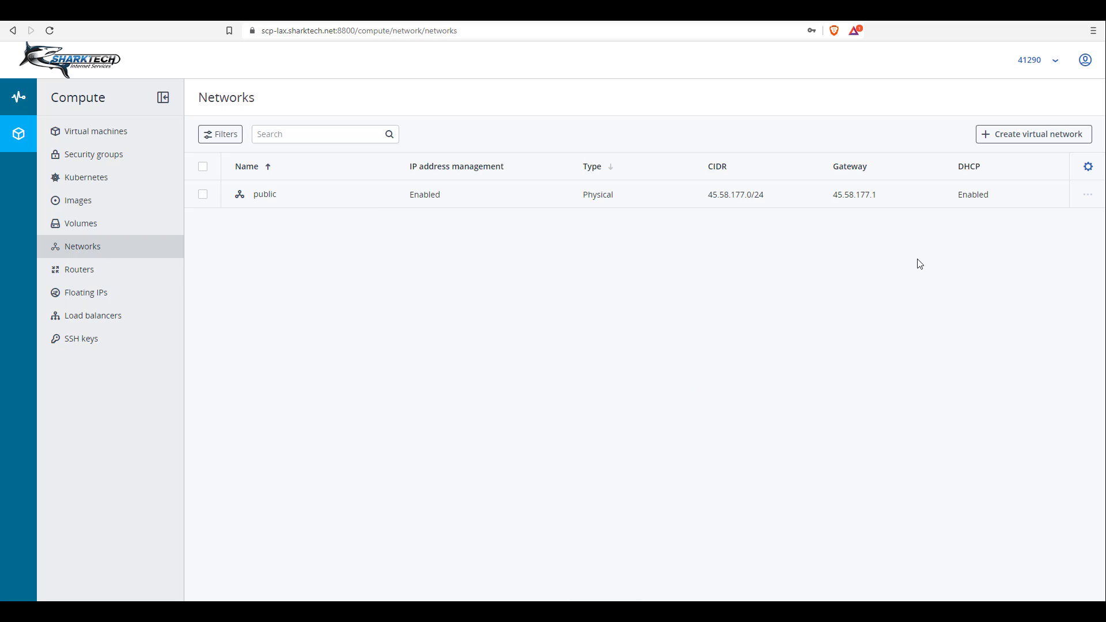
Start a virtual network named testprivate, cancel it at the subnet step, and view Routers
{"action": "left_click", "coordinate": [1015, 142]}
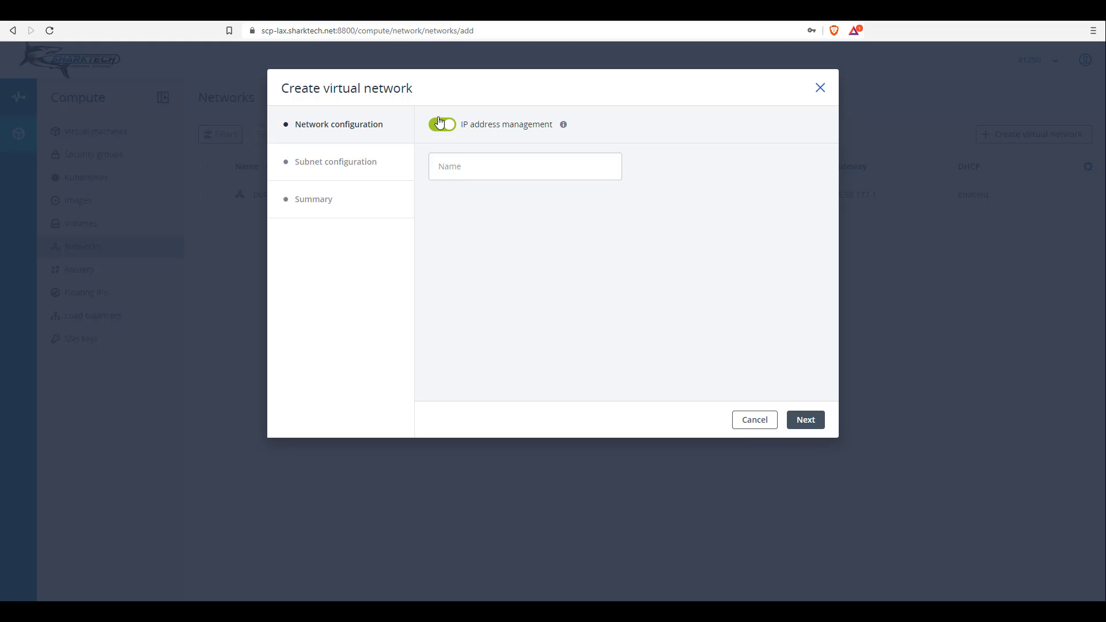
{"action": "left_click", "coordinate": [488, 167]}
{"action": "type", "text": "testprivate"}
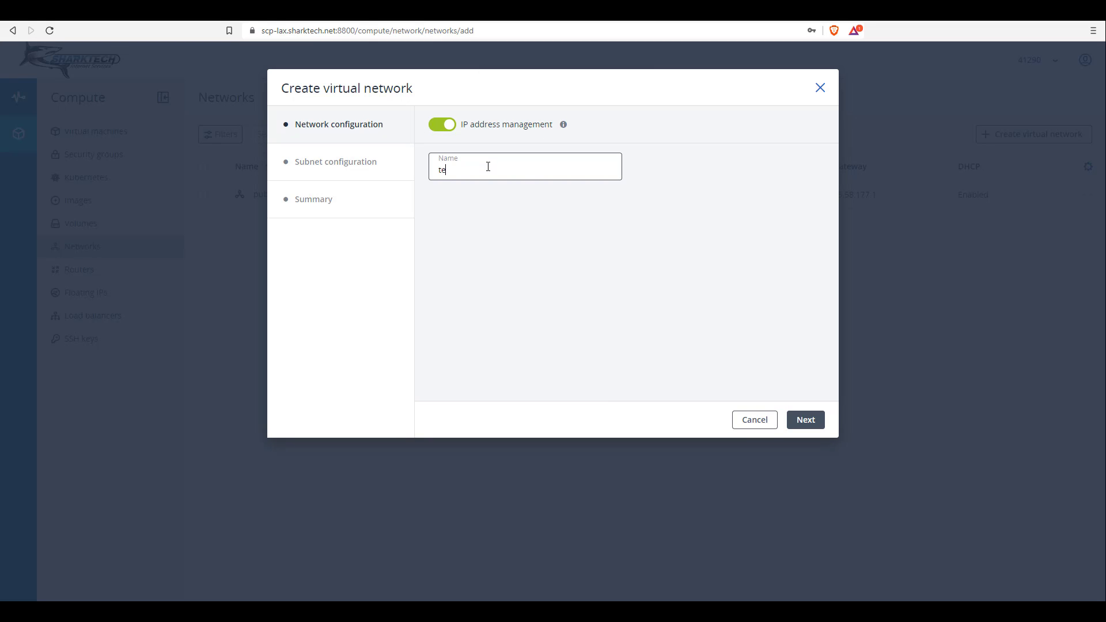
{"action": "left_click", "coordinate": [803, 421]}
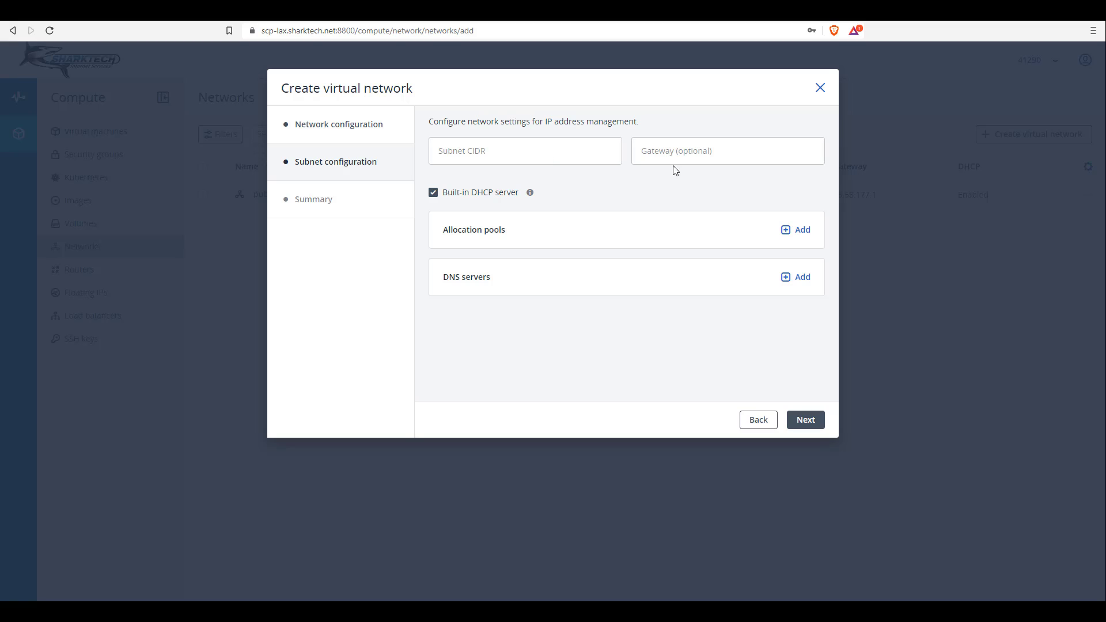
{"action": "left_click", "coordinate": [691, 154]}
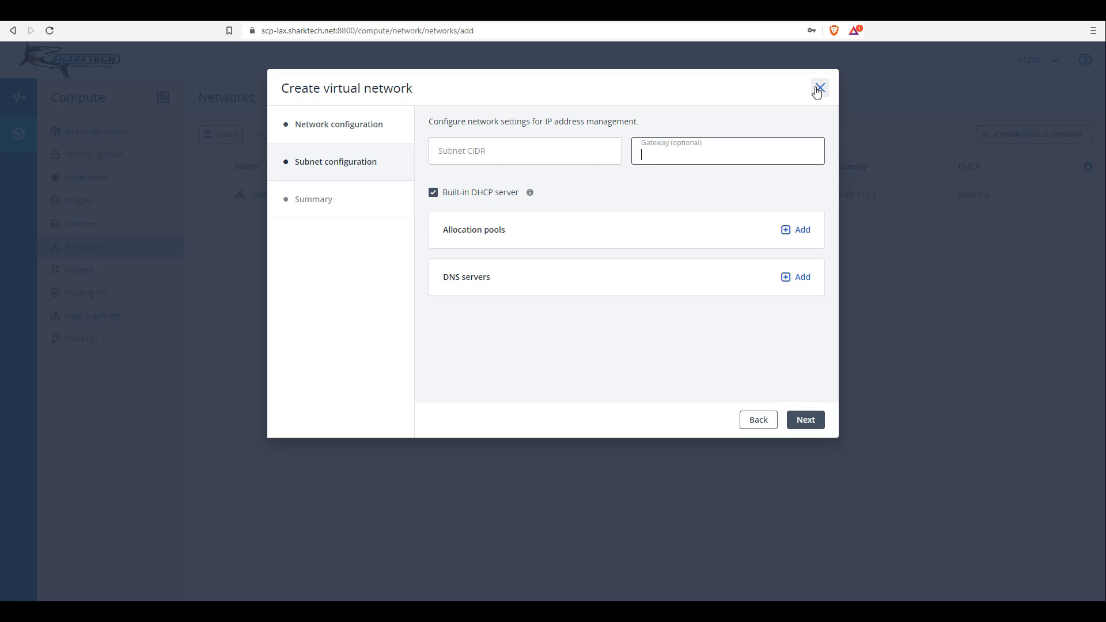
{"action": "left_click", "coordinate": [817, 91]}
{"action": "left_click", "coordinate": [88, 273]}
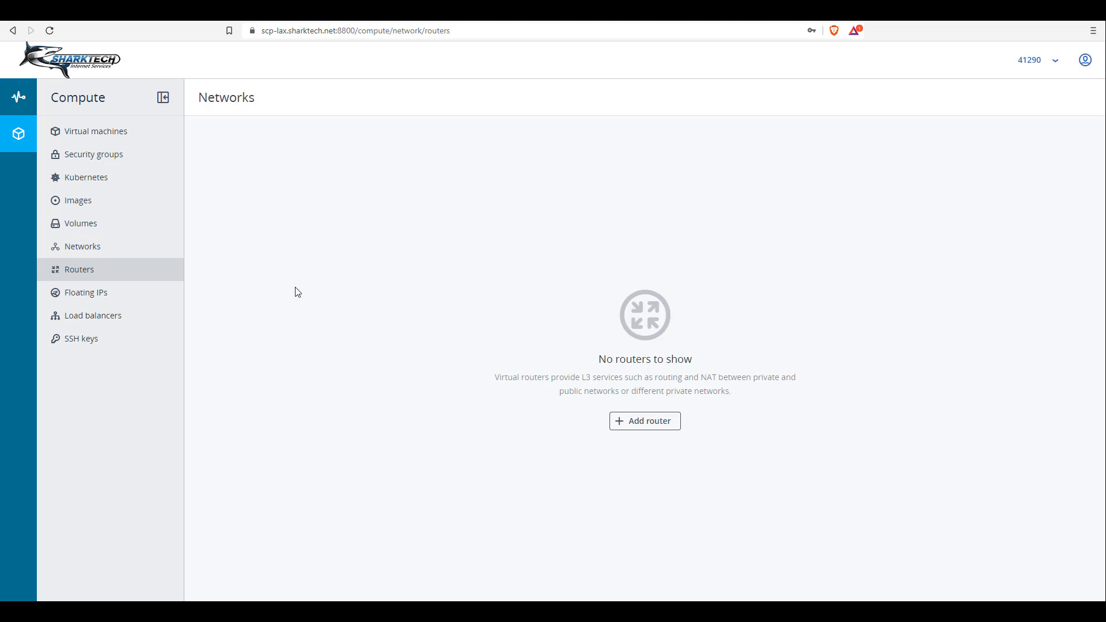
Look through the empty Floating IPs, Load balancers and SSH keys pages
{"action": "left_click", "coordinate": [110, 301]}
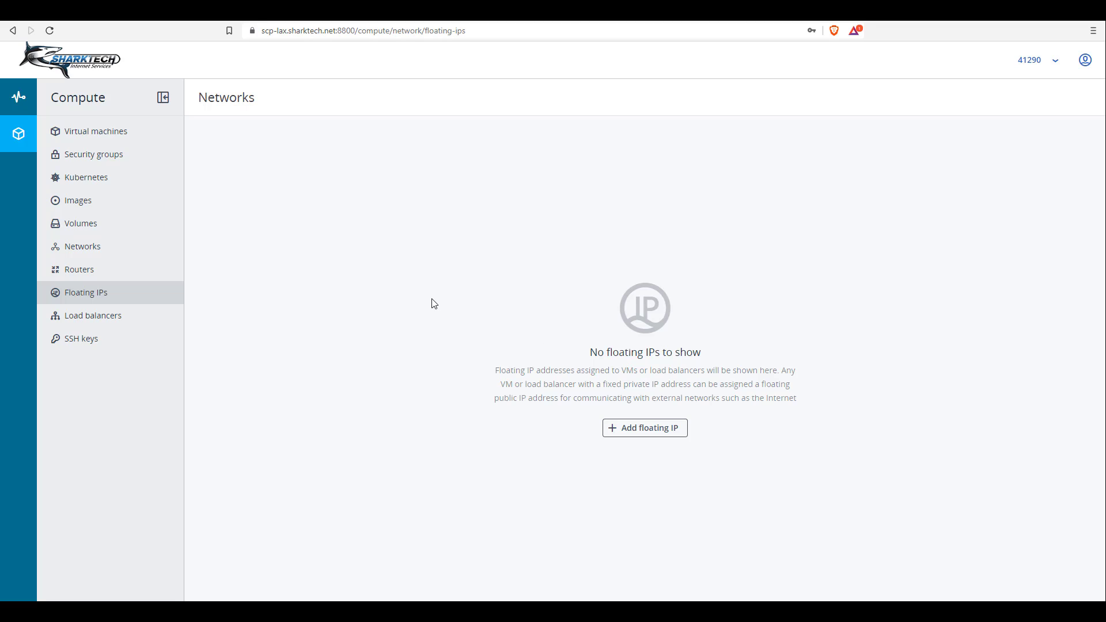
{"action": "left_click", "coordinate": [113, 325]}
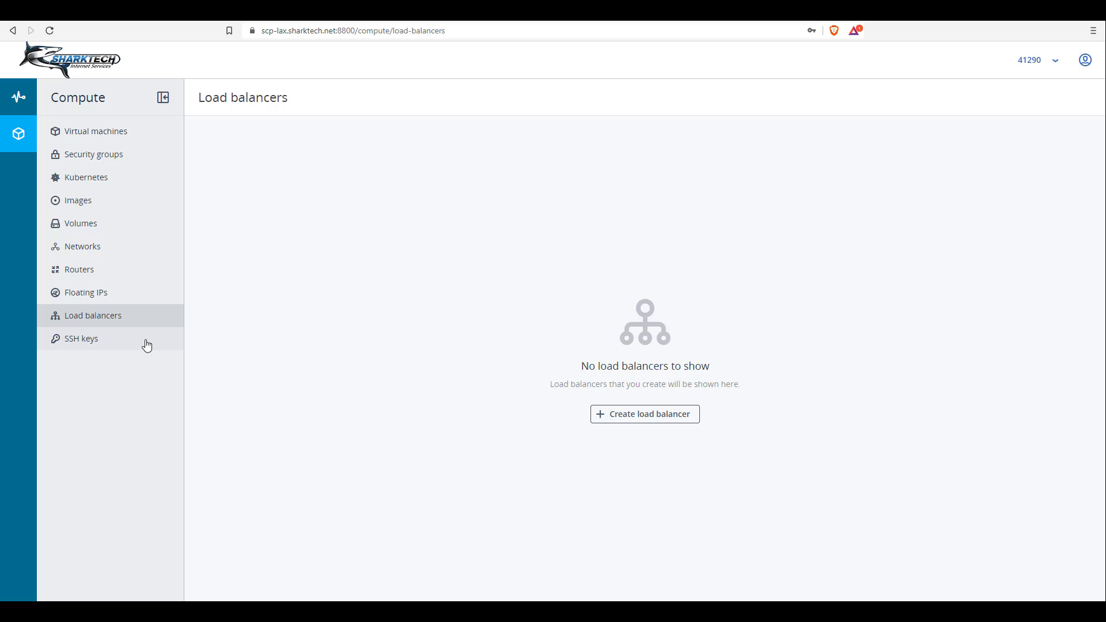
{"action": "left_click", "coordinate": [88, 342]}
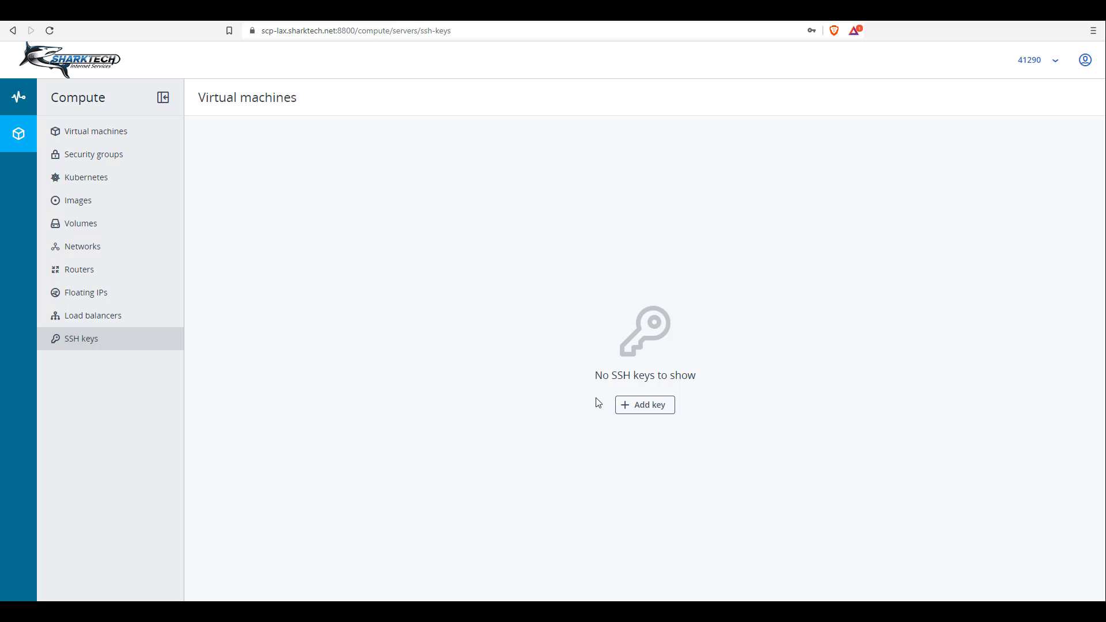
Open and cancel the Add key dialog, then go back to Virtual machines
{"action": "left_click", "coordinate": [636, 411]}
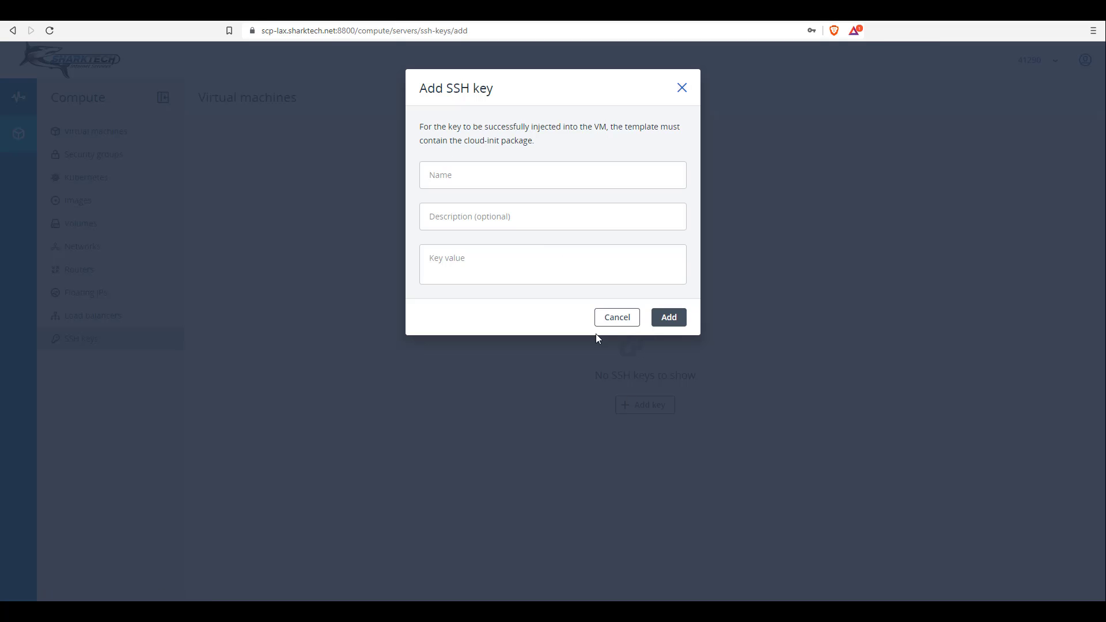
{"action": "left_click", "coordinate": [618, 318]}
{"action": "left_click", "coordinate": [106, 132]}
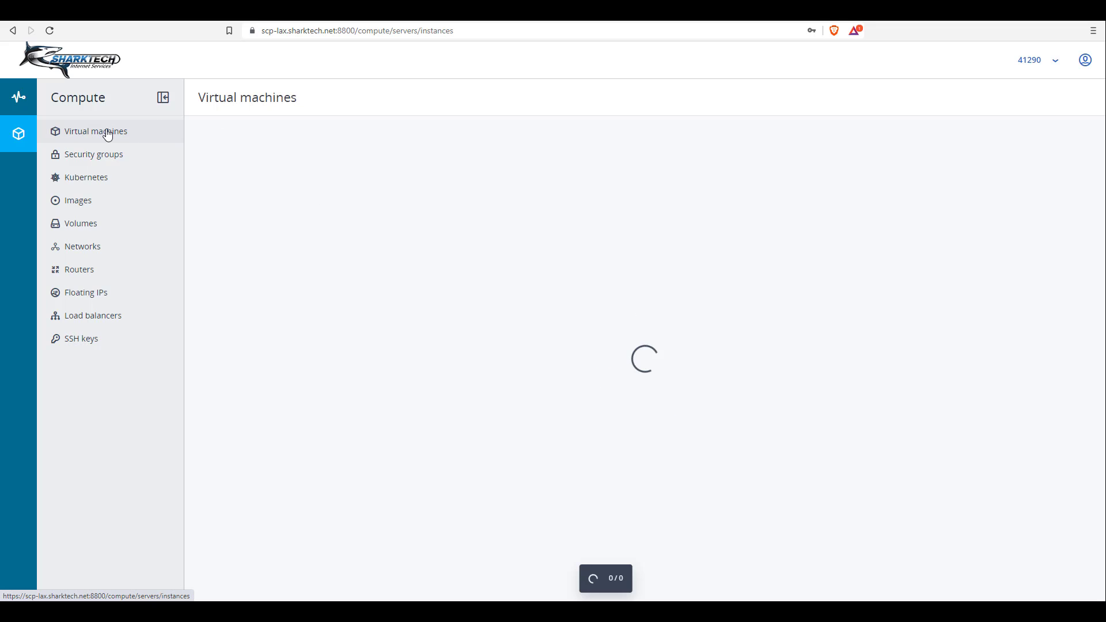
Start a new virtual machine named Test using the CentOS 8 image
{"action": "left_click", "coordinate": [653, 412]}
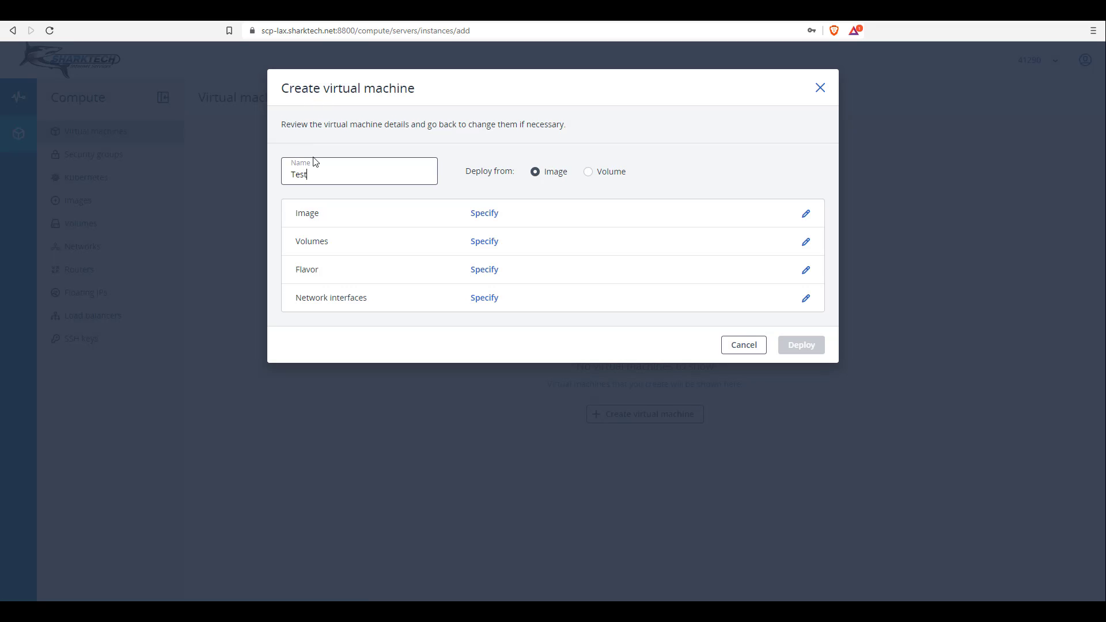
{"action": "left_click", "coordinate": [484, 213]}
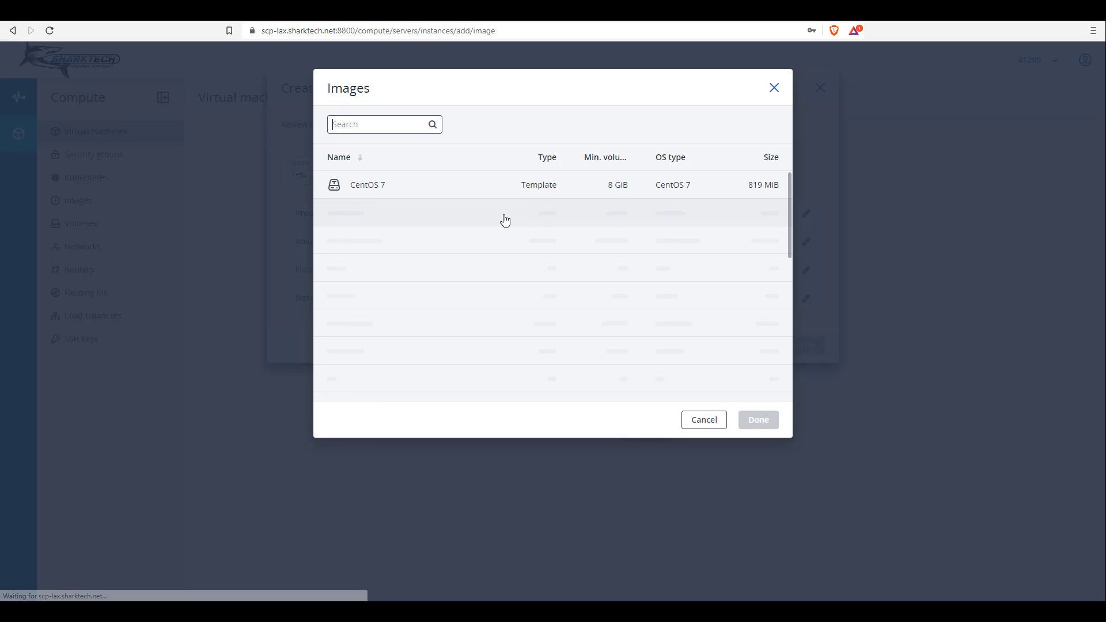
{"action": "left_click", "coordinate": [390, 220]}
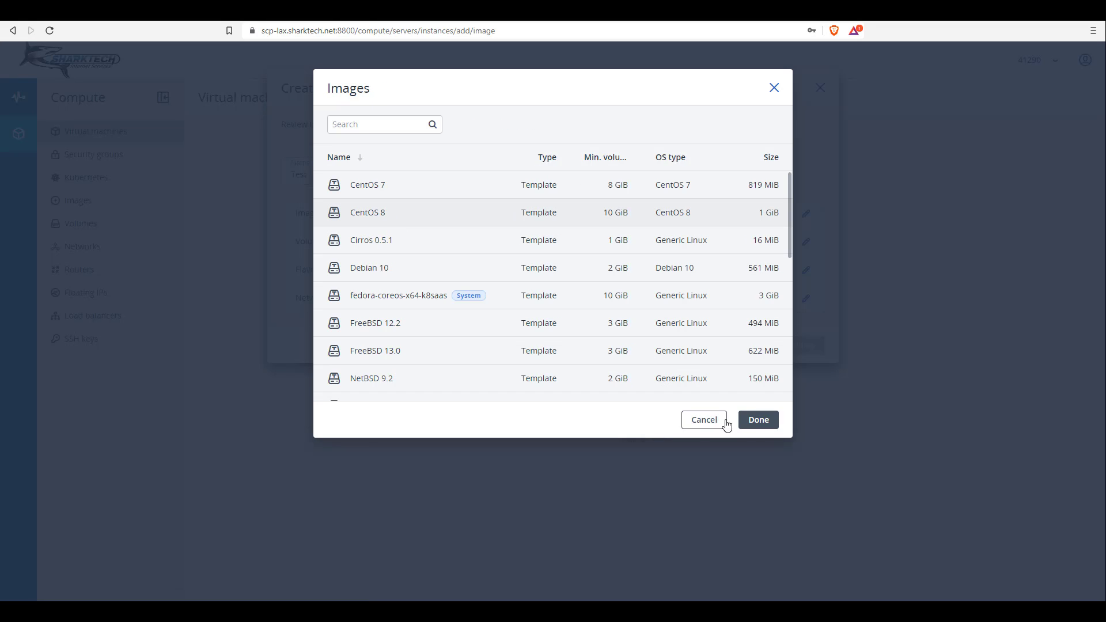
{"action": "left_click", "coordinate": [755, 420]}
Resize the boot volume to 100 GiB with the default storage policy, adding no extra volume
{"action": "left_click", "coordinate": [805, 242]}
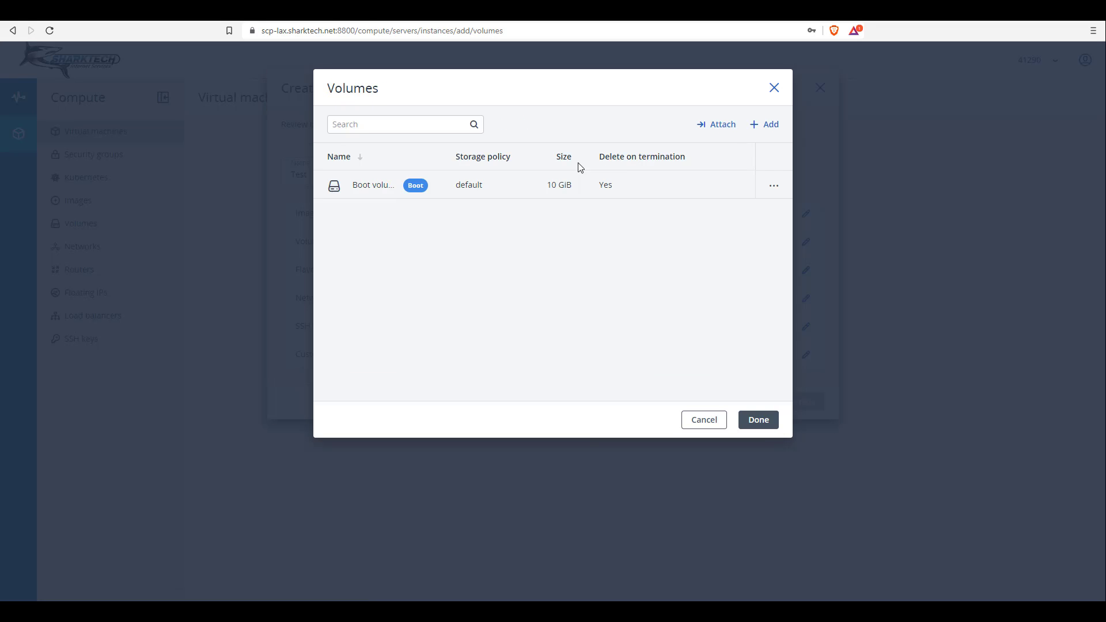
{"action": "left_click", "coordinate": [773, 186]}
{"action": "left_click", "coordinate": [741, 213]}
{"action": "double_click", "coordinate": [471, 181]}
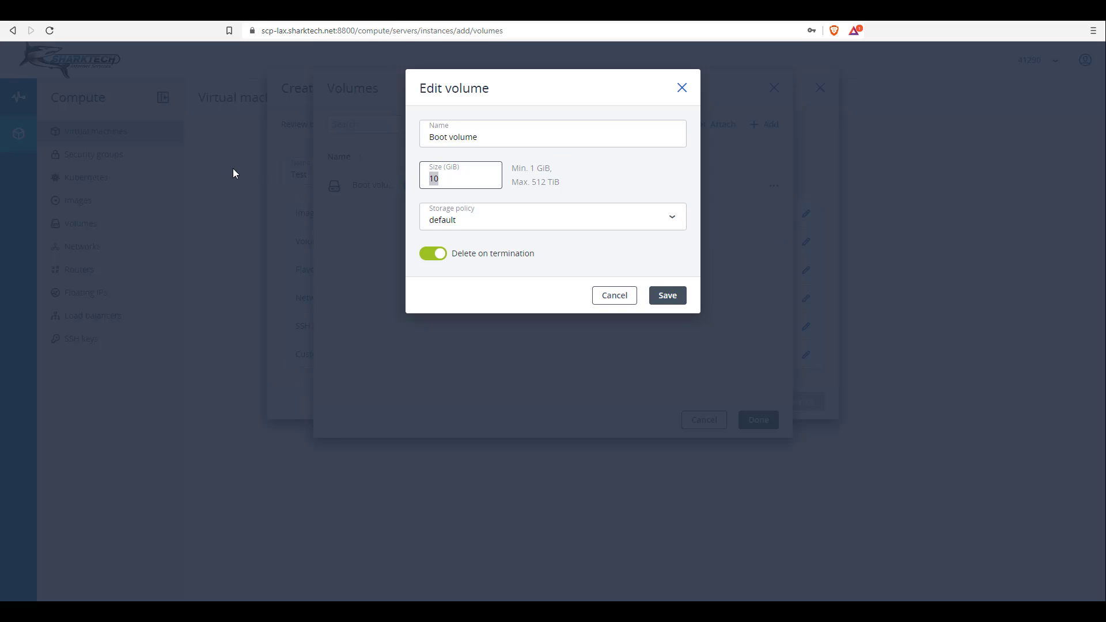
{"action": "type", "text": "100"}
{"action": "left_click", "coordinate": [598, 226]}
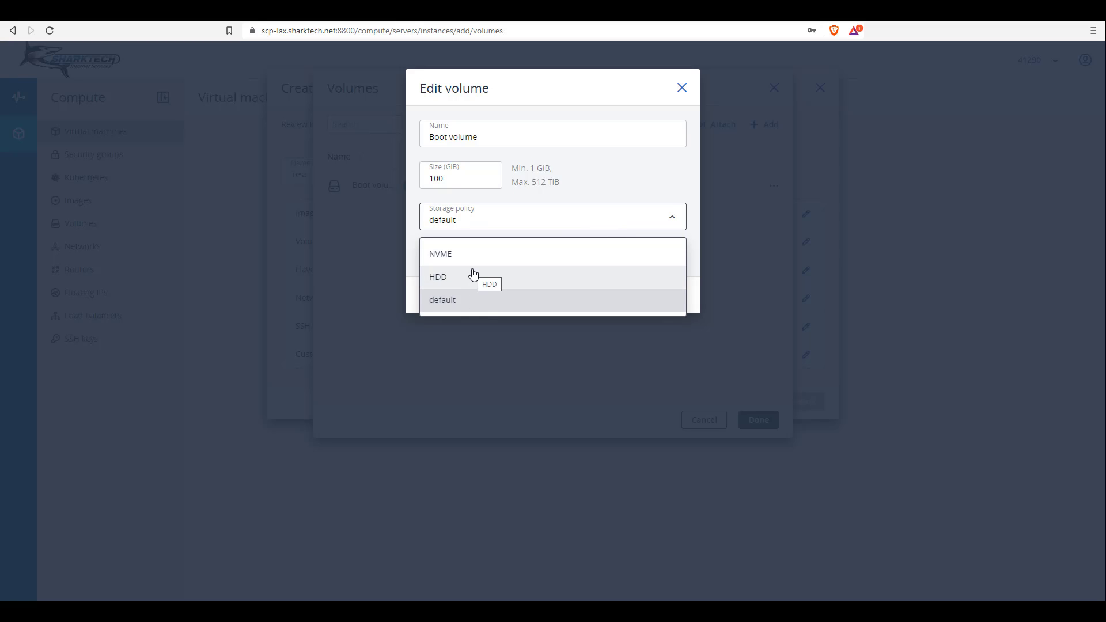
{"action": "left_click", "coordinate": [607, 173]}
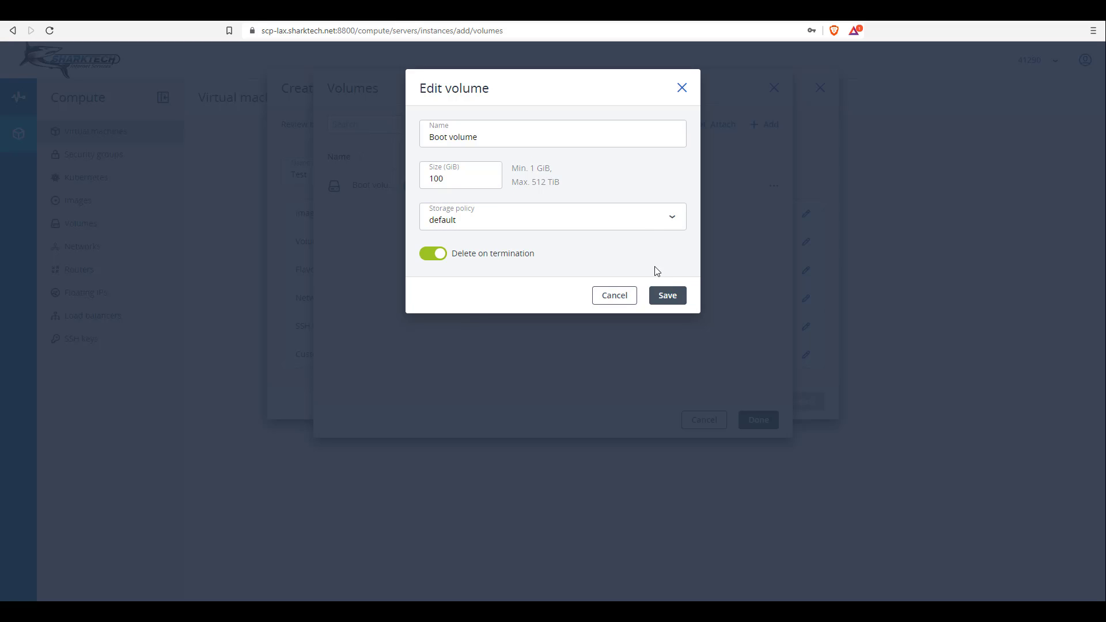
{"action": "left_click", "coordinate": [668, 296]}
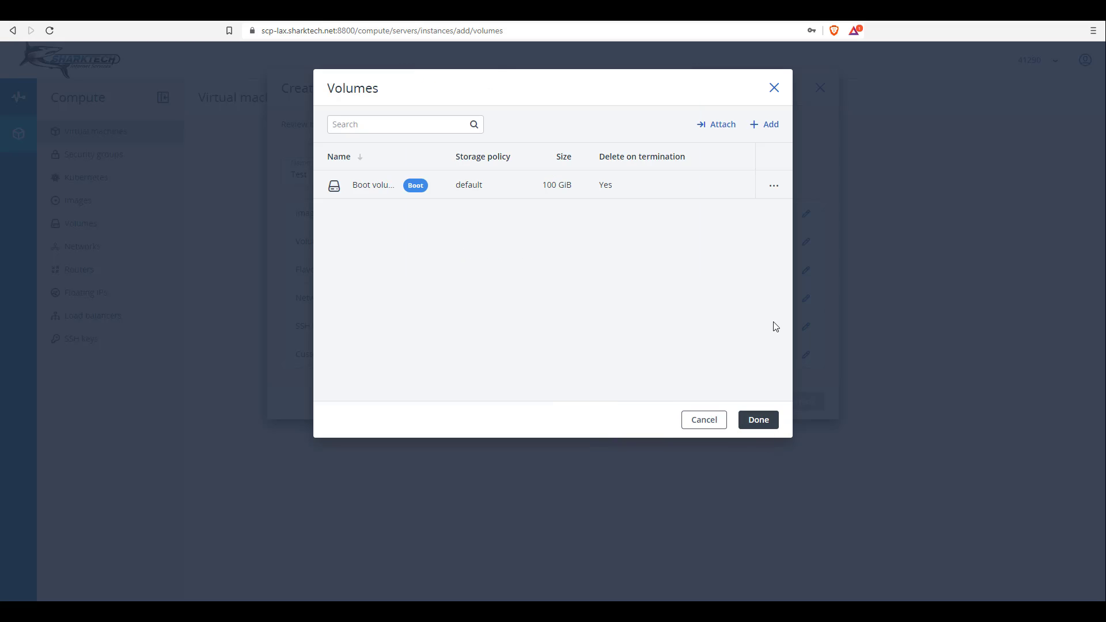
{"action": "left_click", "coordinate": [768, 125]}
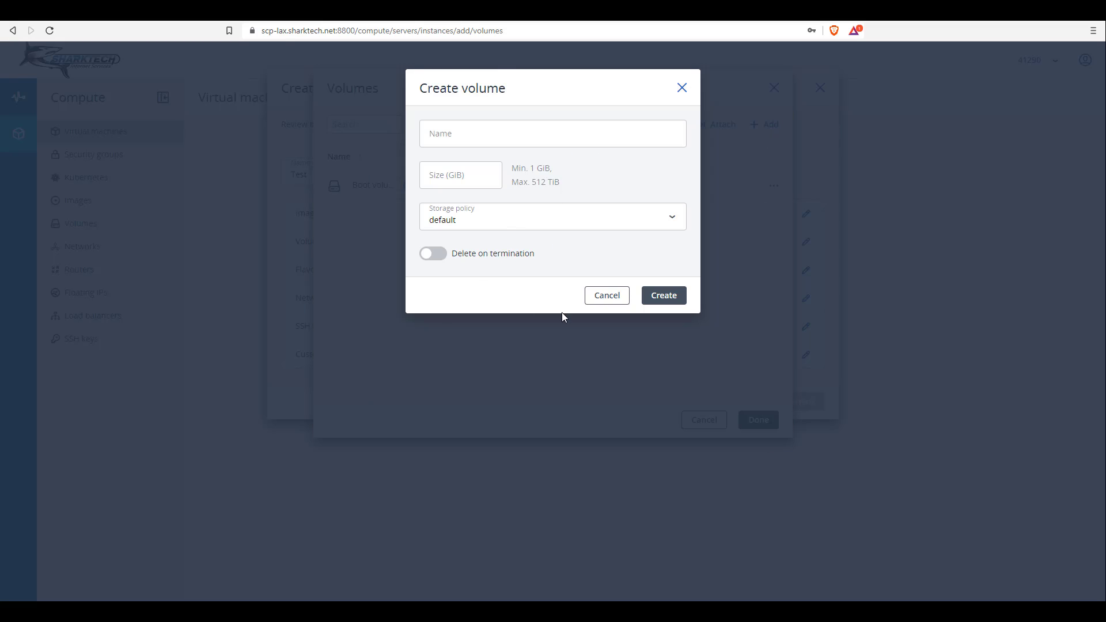
{"action": "left_click", "coordinate": [608, 304]}
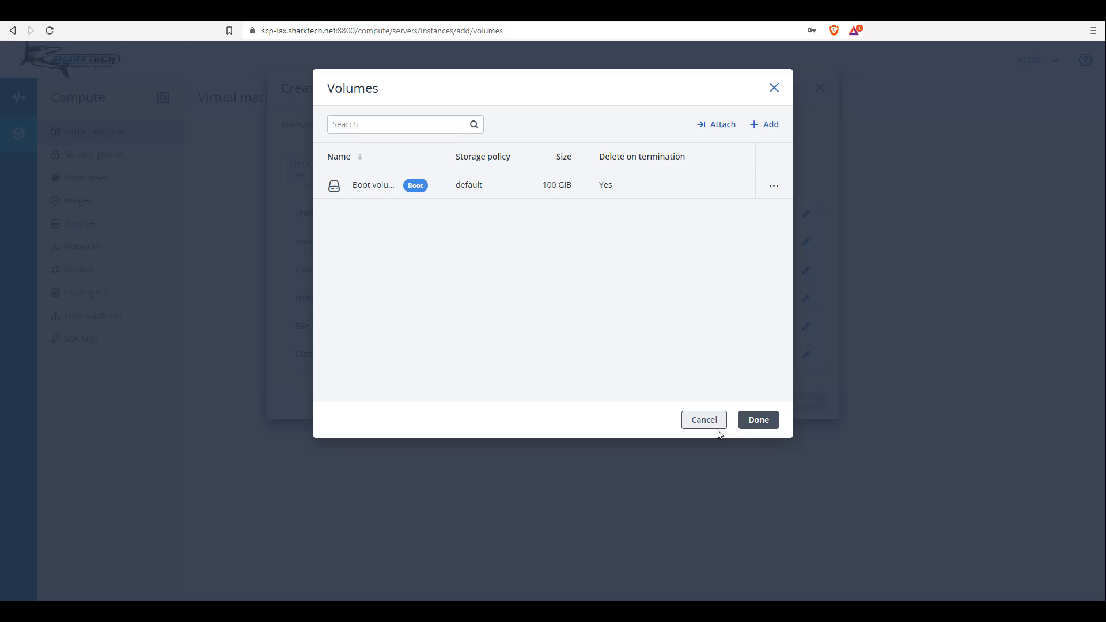
Select flavor e5v3.standard.medium (4 vCPUs, 4 GiB RAM) and bring up network interface settings
{"action": "left_click", "coordinate": [755, 424]}
{"action": "left_click", "coordinate": [485, 269]}
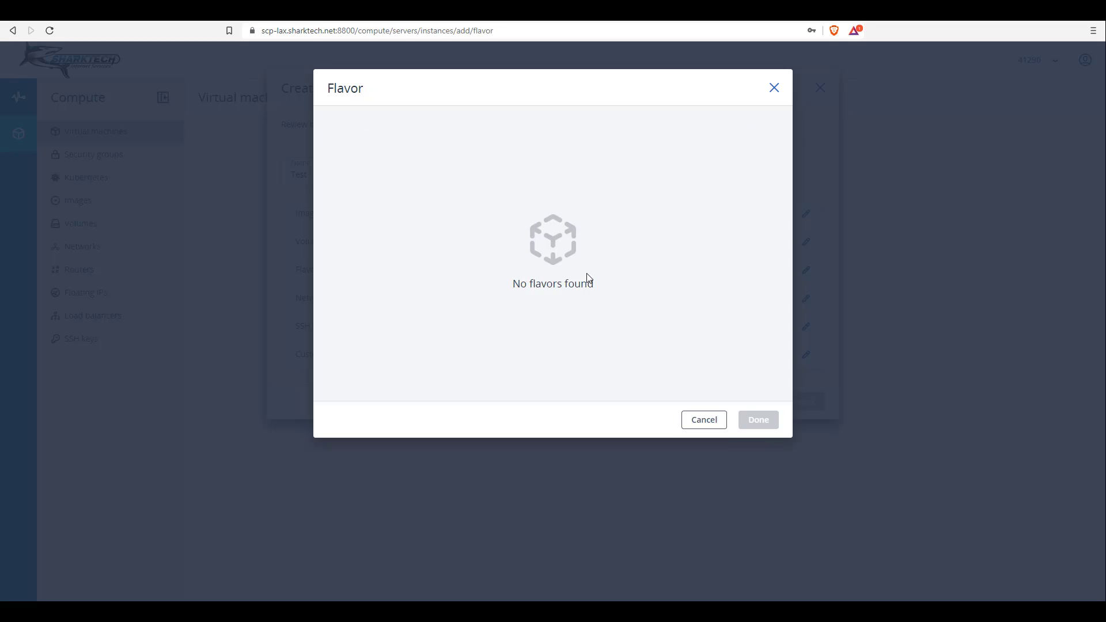
{"action": "left_click", "coordinate": [689, 121]}
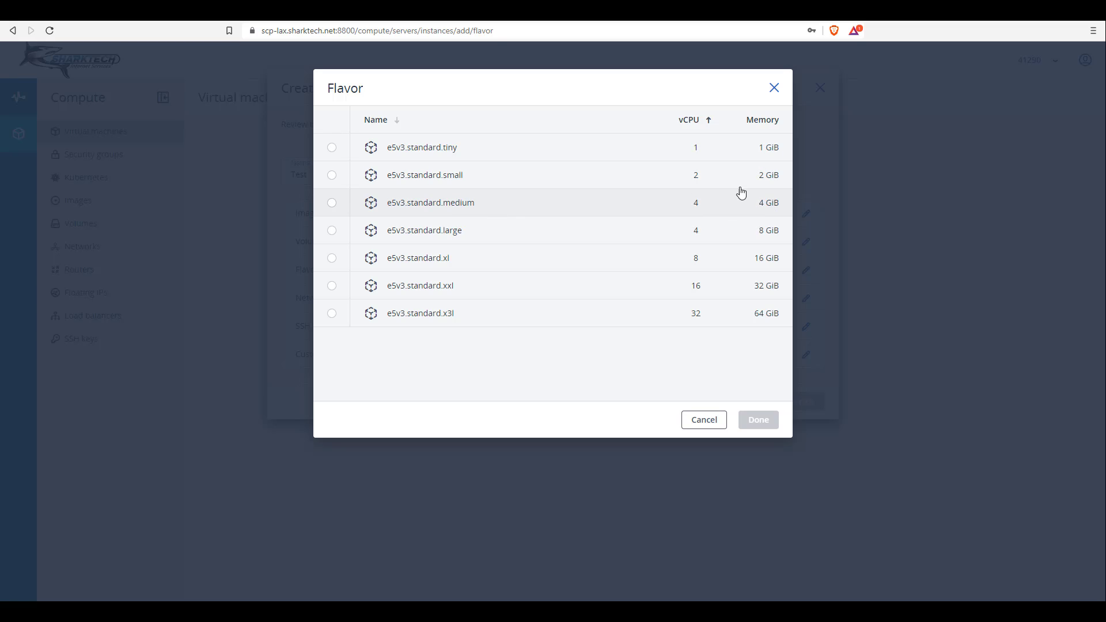
{"action": "left_click", "coordinate": [640, 209]}
{"action": "left_click", "coordinate": [766, 420]}
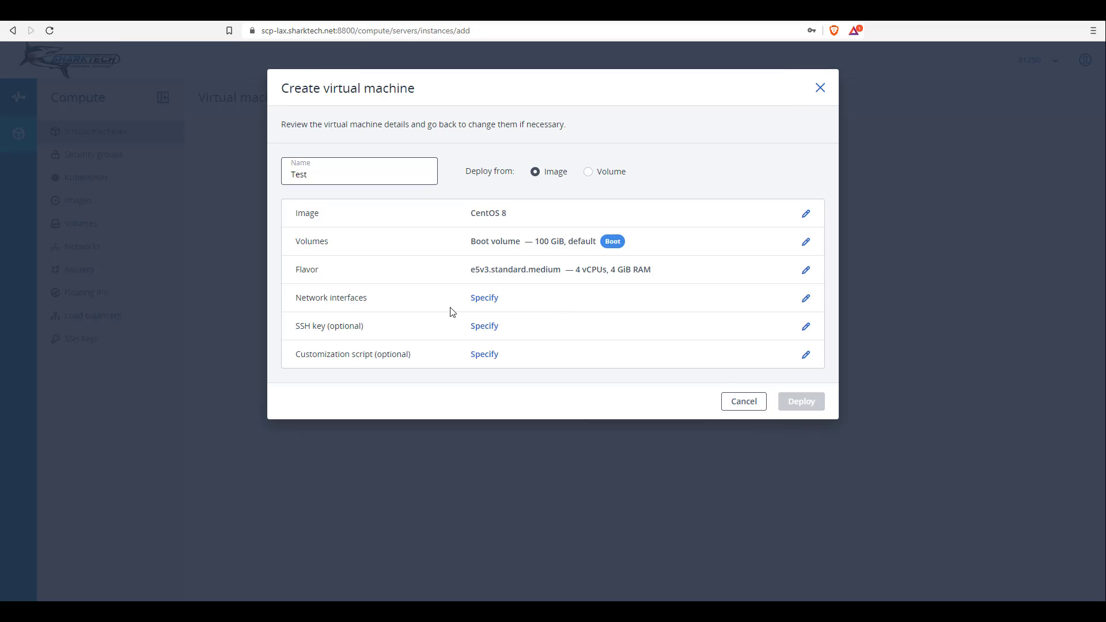
{"action": "left_click", "coordinate": [481, 305]}
Add a public 45.58.177.0/24 interface with automatic IP and the default security group
{"action": "left_click", "coordinate": [567, 301]}
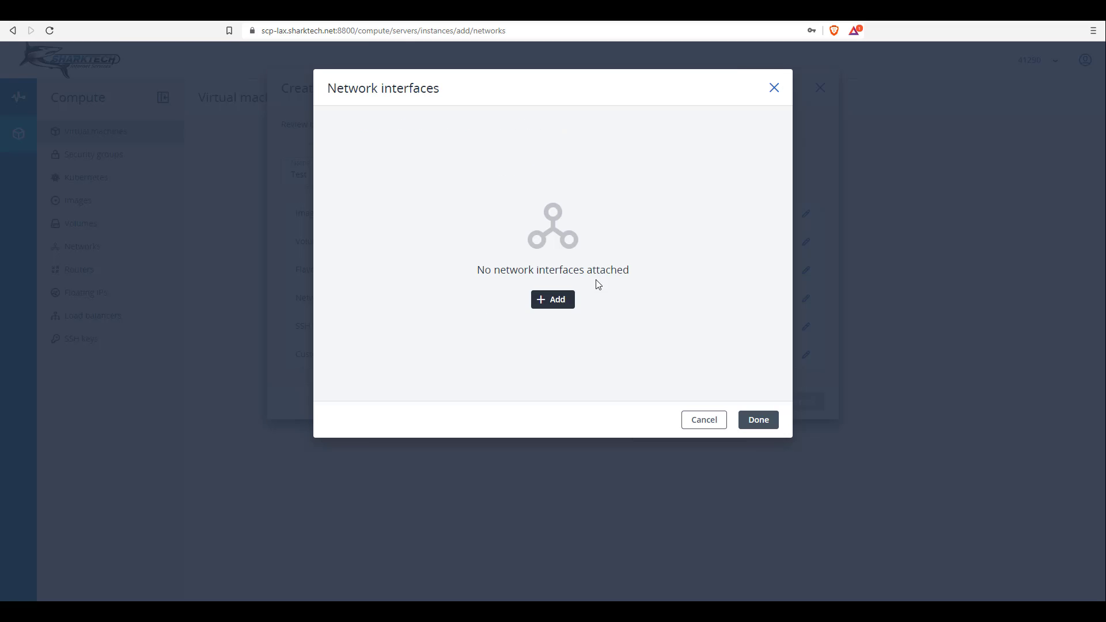
{"action": "left_click", "coordinate": [565, 140]}
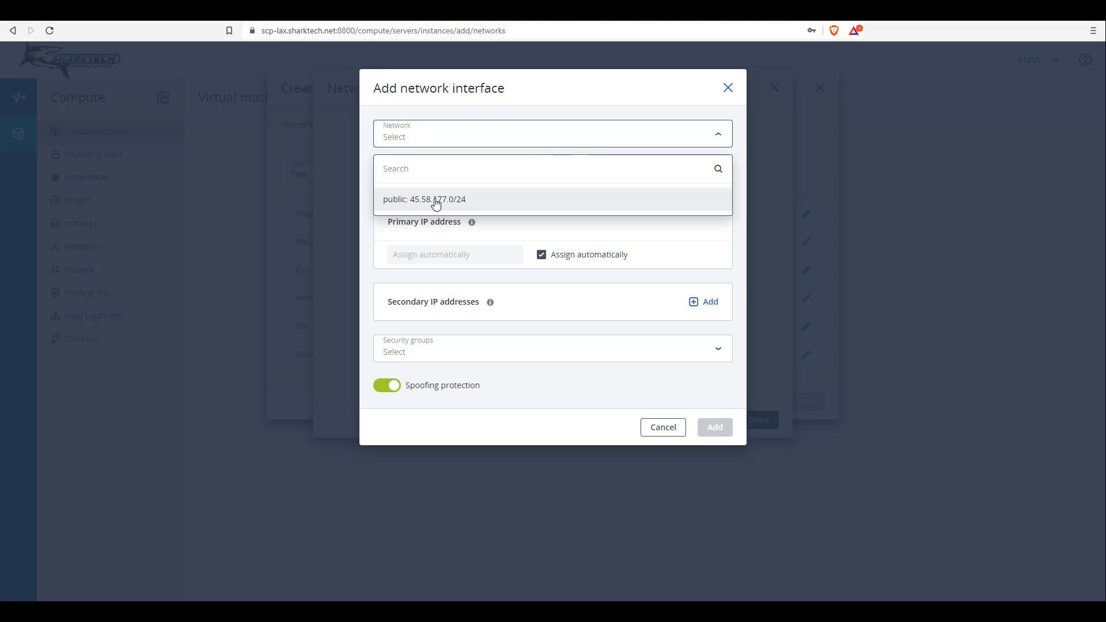
{"action": "left_click", "coordinate": [454, 202]}
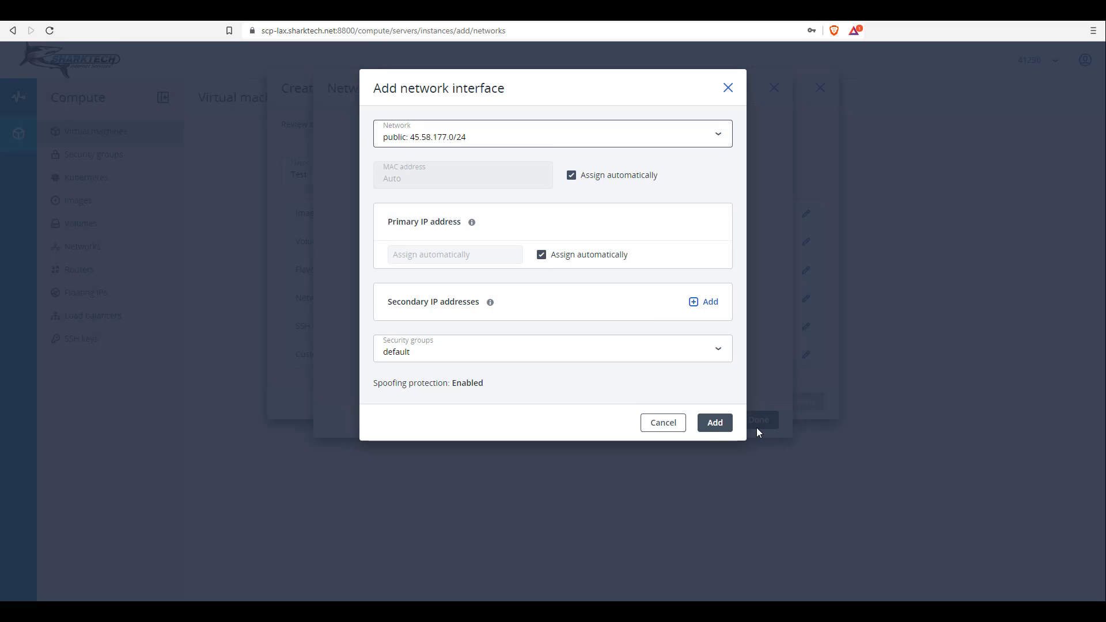
{"action": "left_click", "coordinate": [714, 426]}
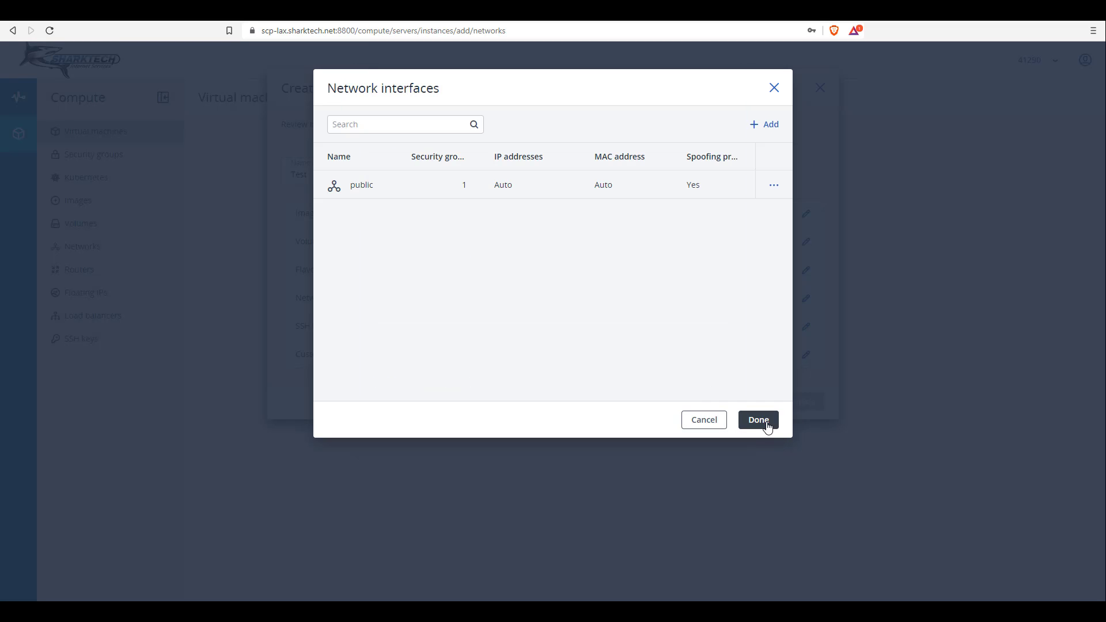
{"action": "left_click", "coordinate": [773, 185]}
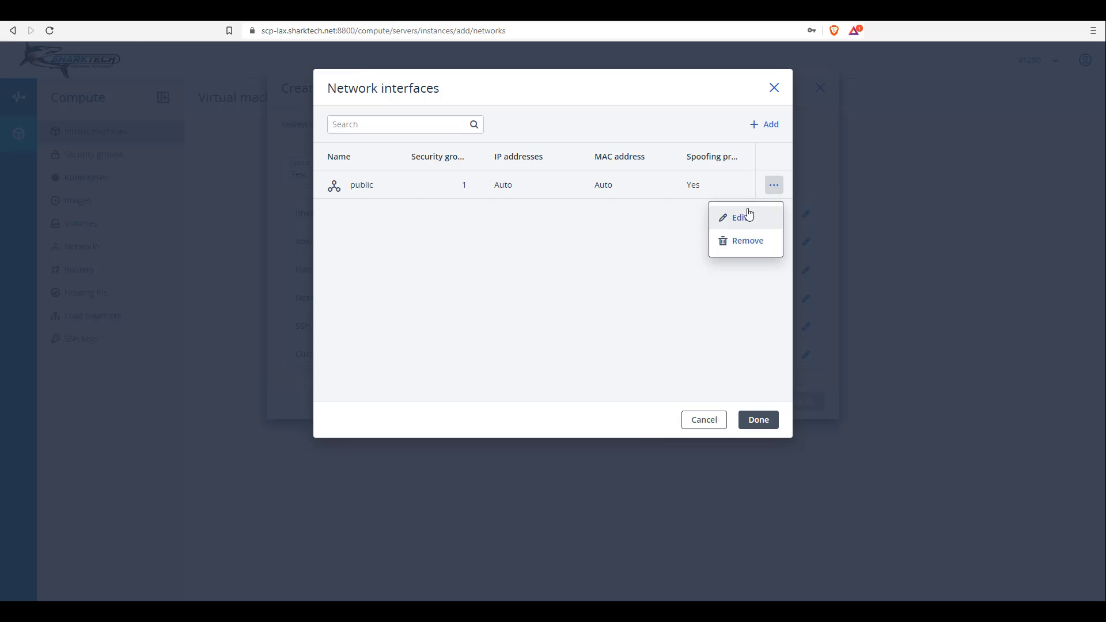
{"action": "left_click", "coordinate": [750, 215]}
{"action": "left_click", "coordinate": [444, 296]}
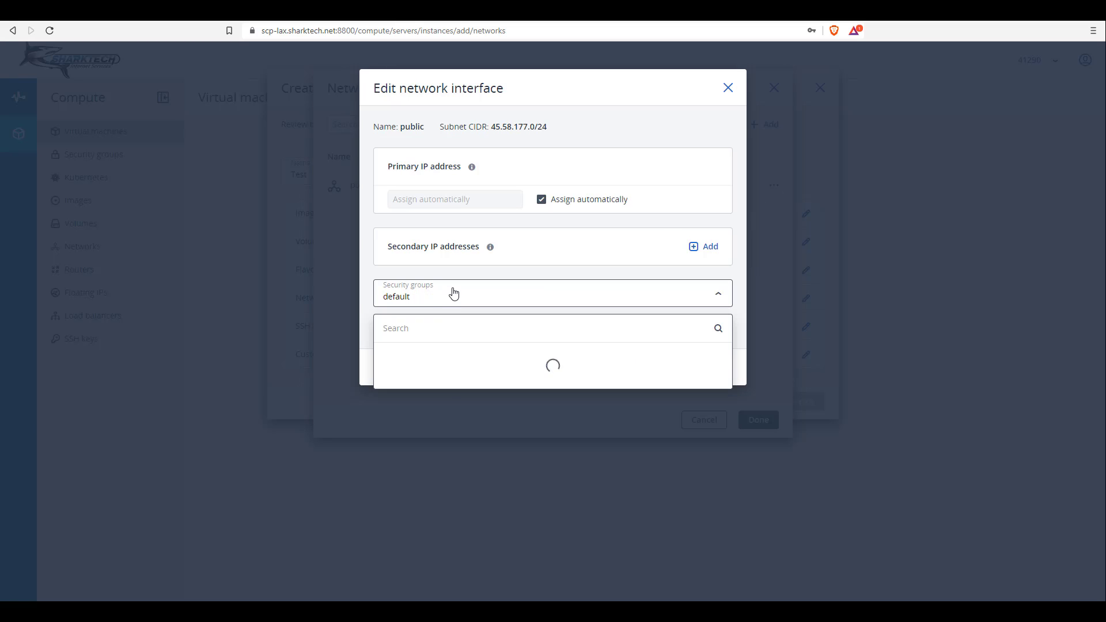
{"action": "left_click", "coordinate": [746, 350]}
{"action": "left_click", "coordinate": [712, 366]}
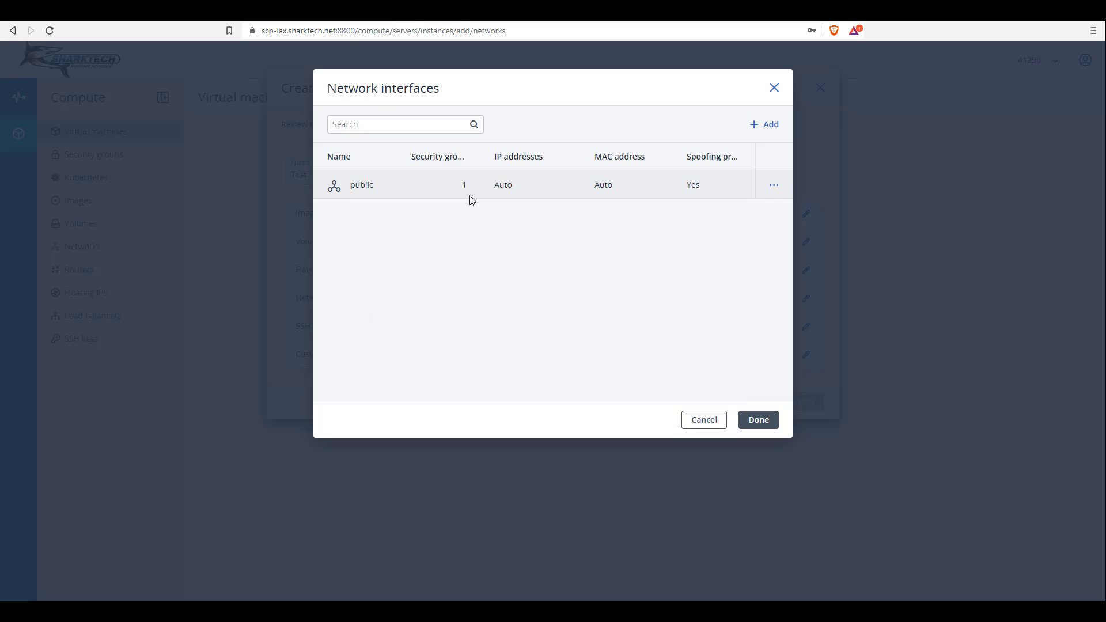
{"action": "left_click", "coordinate": [758, 421]}
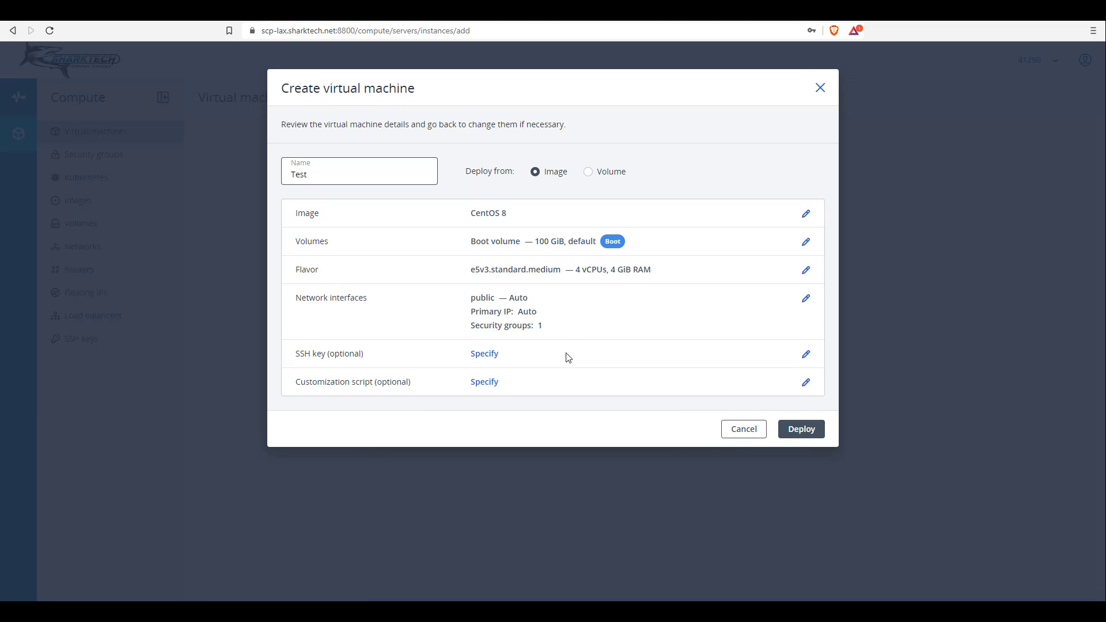
Back out of the SSH key choice and cancel creating the Test virtual machine
{"action": "left_click", "coordinate": [485, 358]}
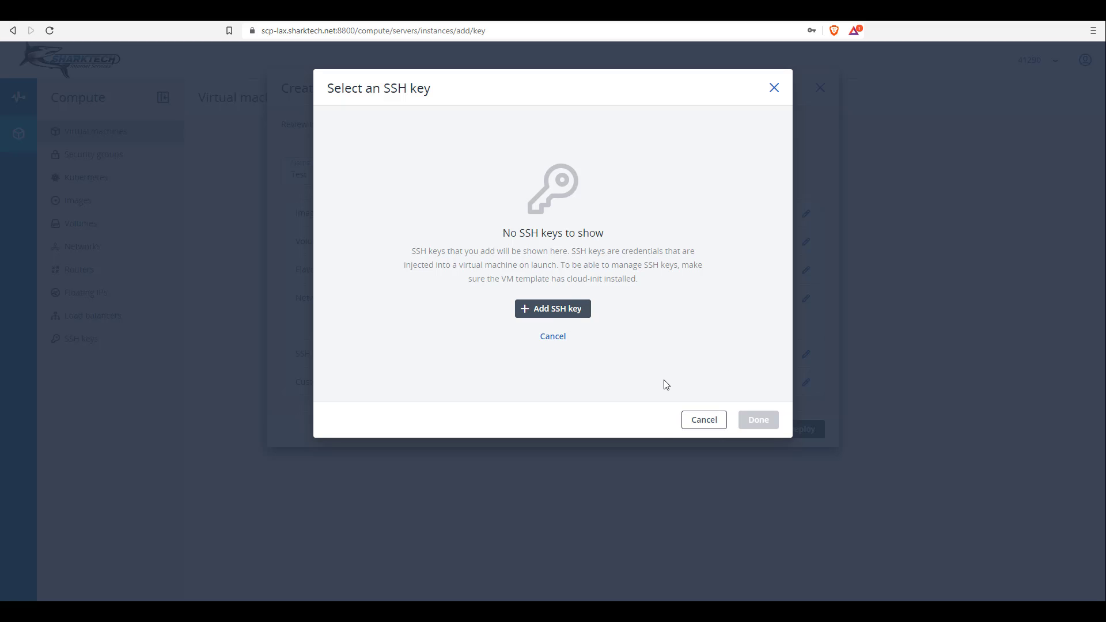
{"action": "left_click", "coordinate": [711, 422]}
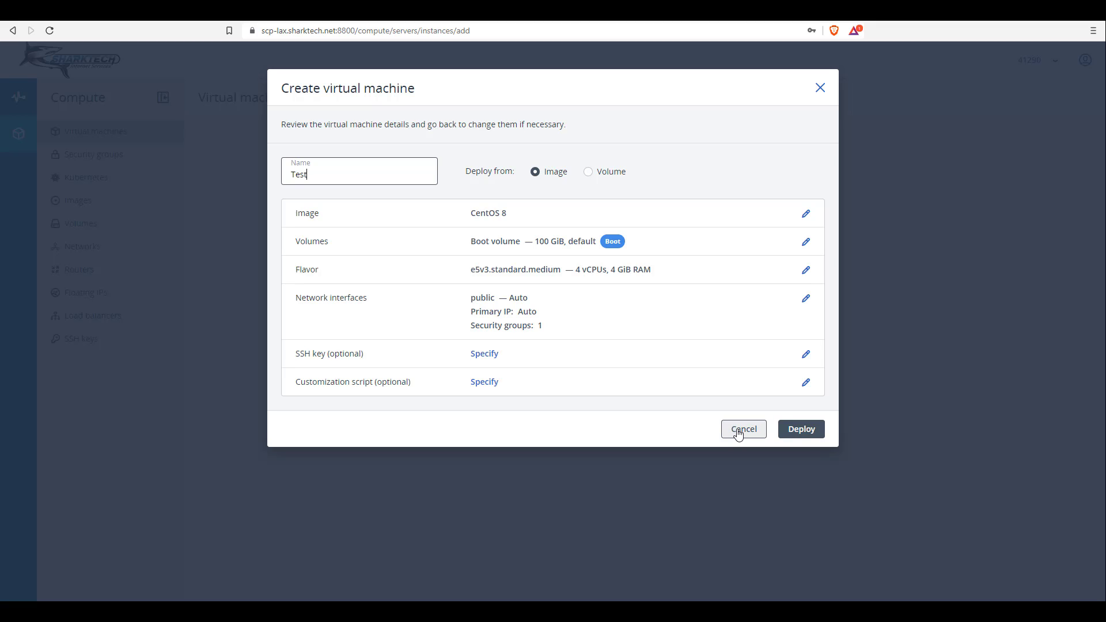
{"action": "left_click", "coordinate": [738, 433]}
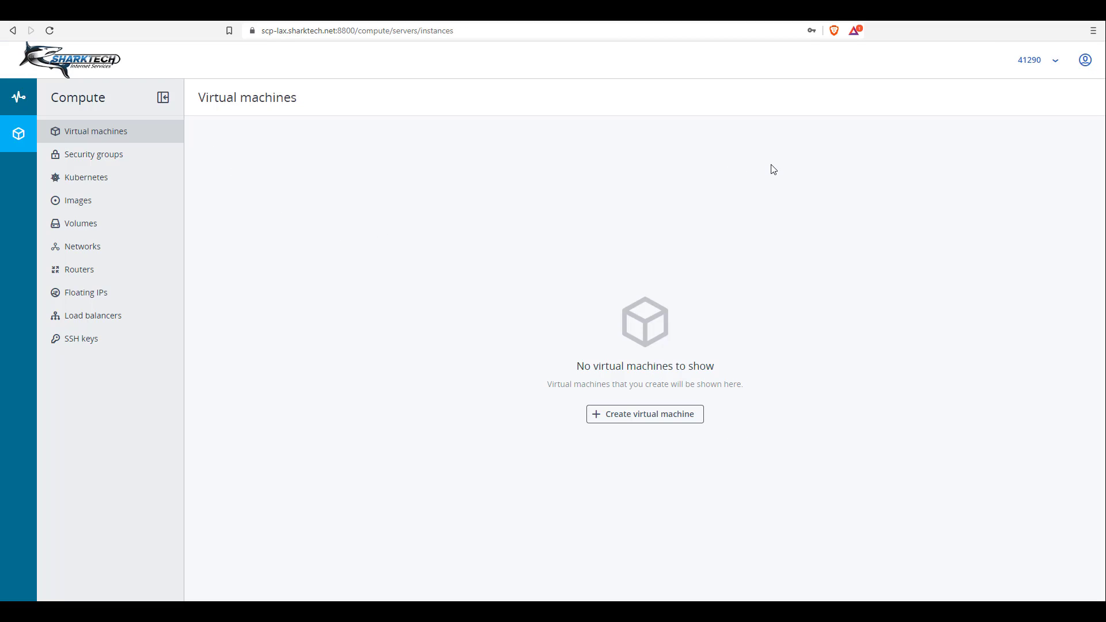
Switch to the domain level and browse its Projects list and All users page
{"action": "left_click", "coordinate": [1059, 67]}
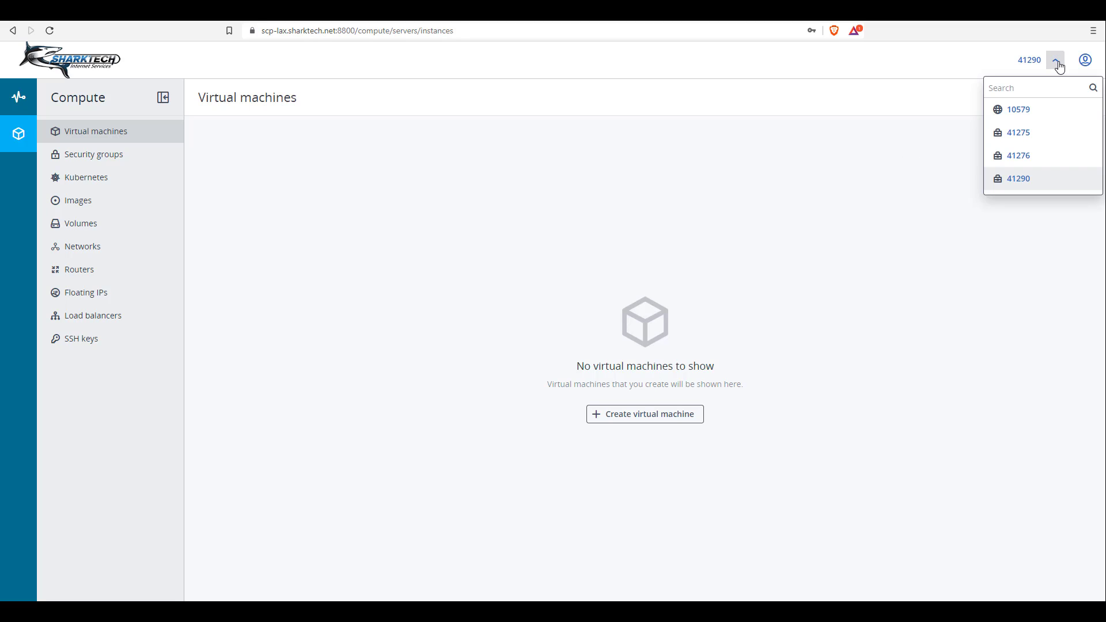
{"action": "left_click", "coordinate": [1023, 118]}
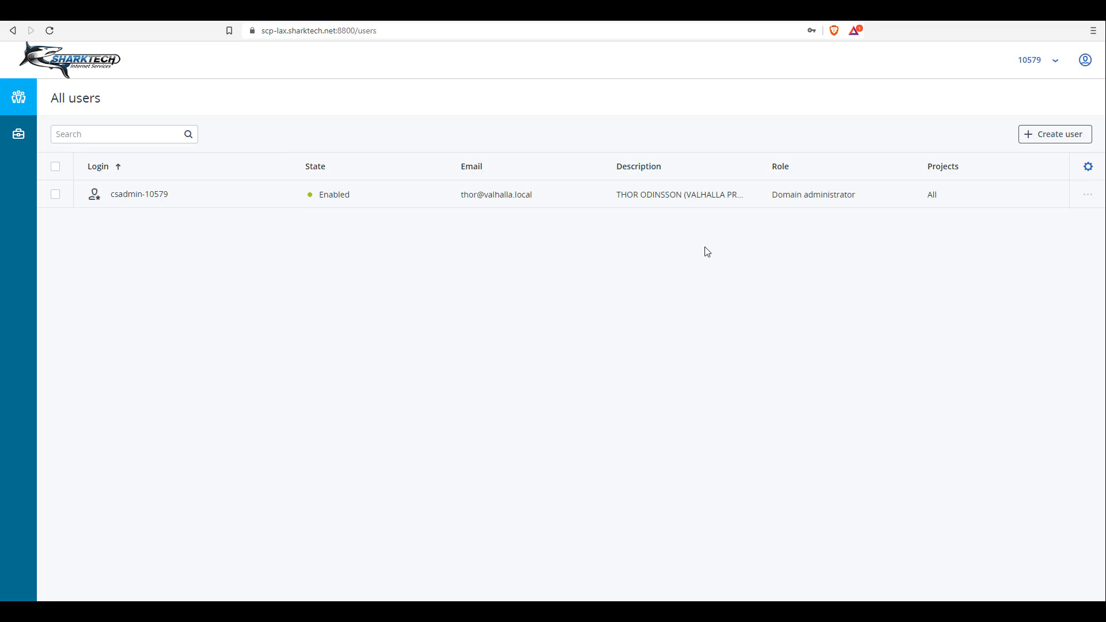
{"action": "left_click", "coordinate": [18, 134]}
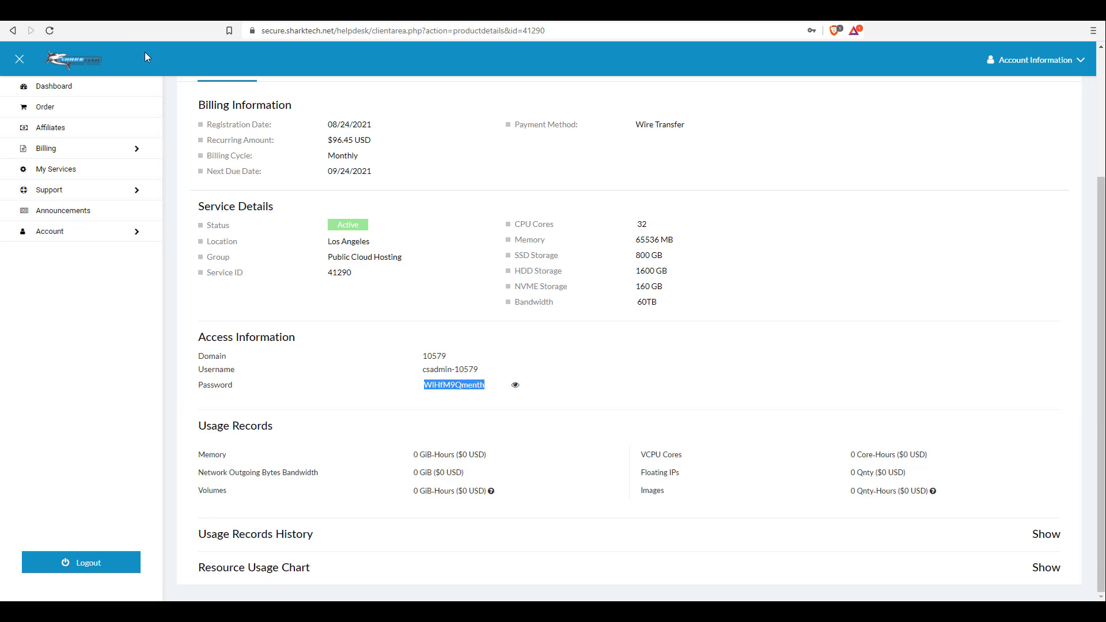
{"action": "left_click", "coordinate": [68, 89]}
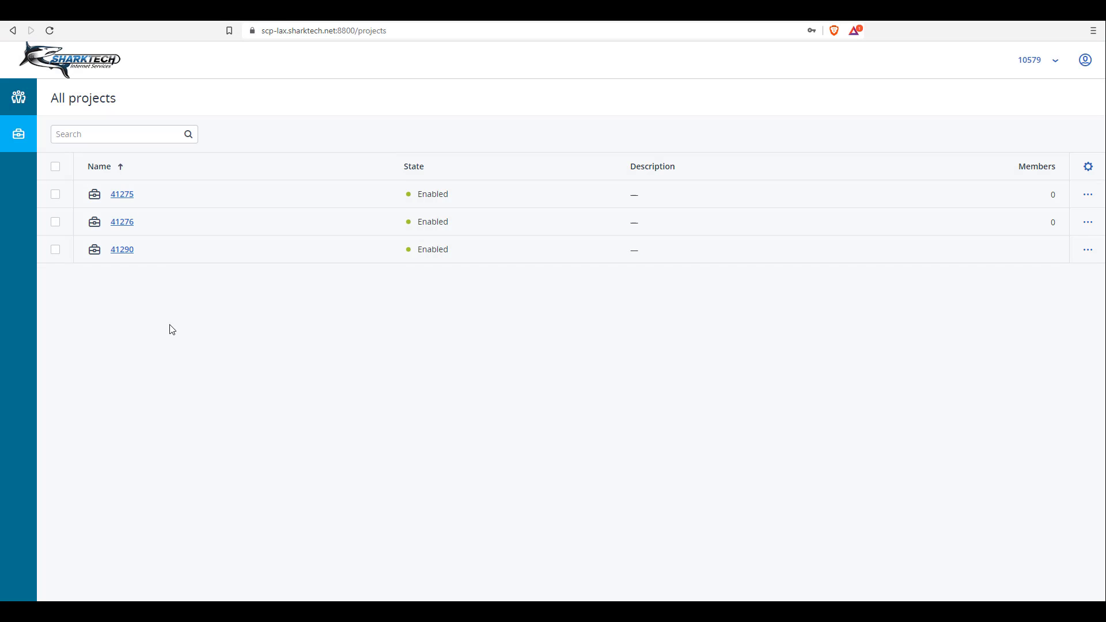
{"action": "left_click", "coordinate": [12, 99]}
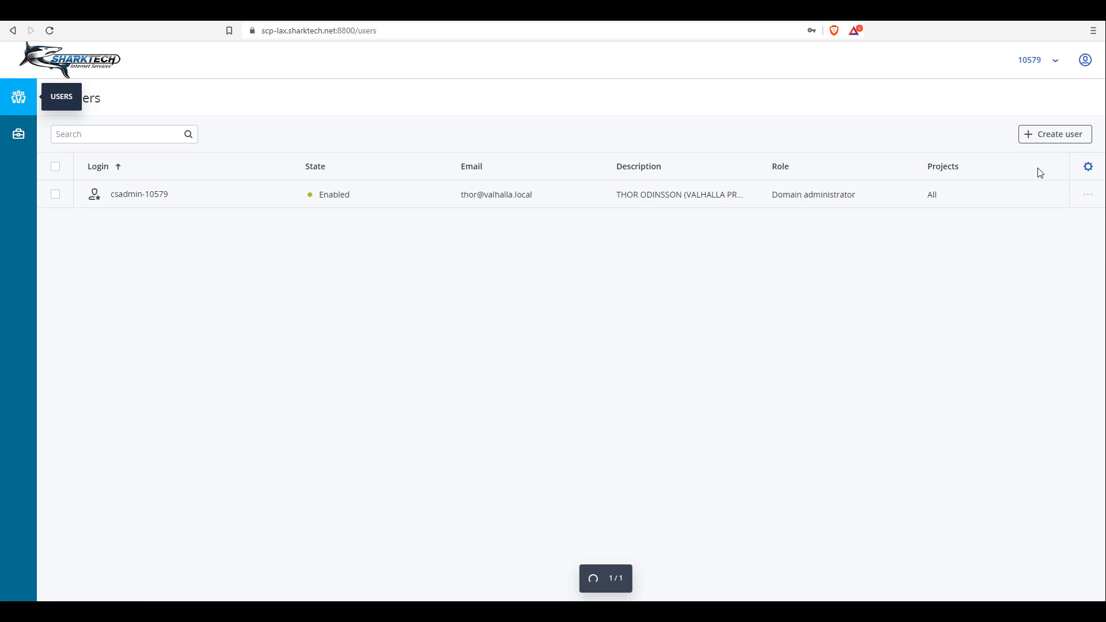
{"action": "left_click", "coordinate": [1063, 138]}
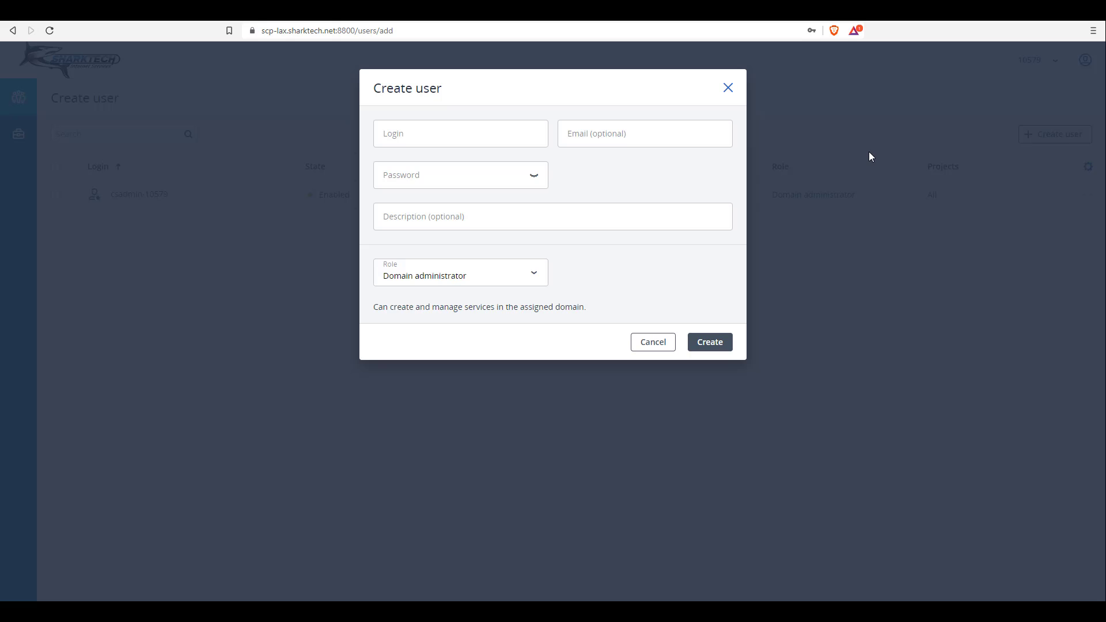
{"action": "left_click", "coordinate": [485, 129]}
{"action": "type", "text": "test"}
{"action": "key", "text": "Tab"}
{"action": "type", "text": "tech"}
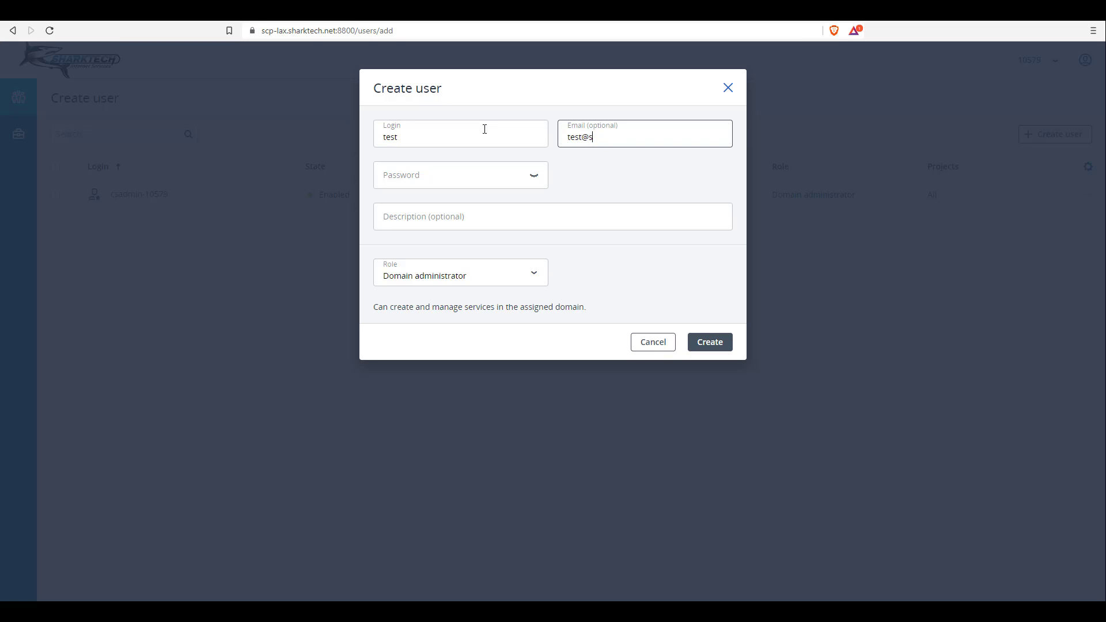
{"action": "type", "text": ".net"}
{"action": "key", "text": "Tab"}
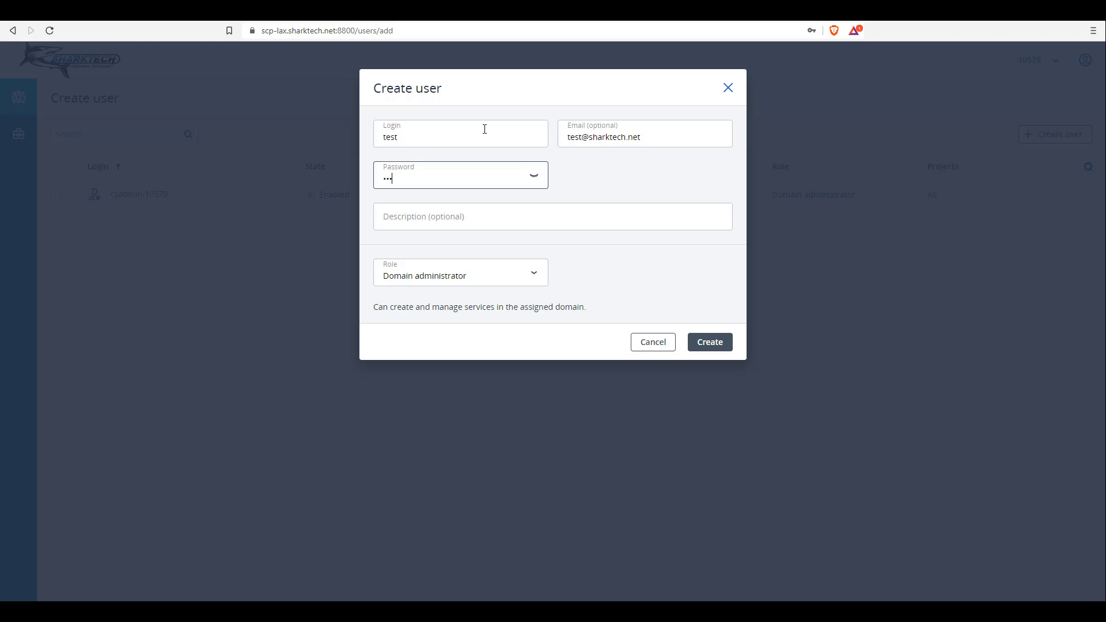
{"action": "type", "text": "••"}
{"action": "key", "text": "Tab"}
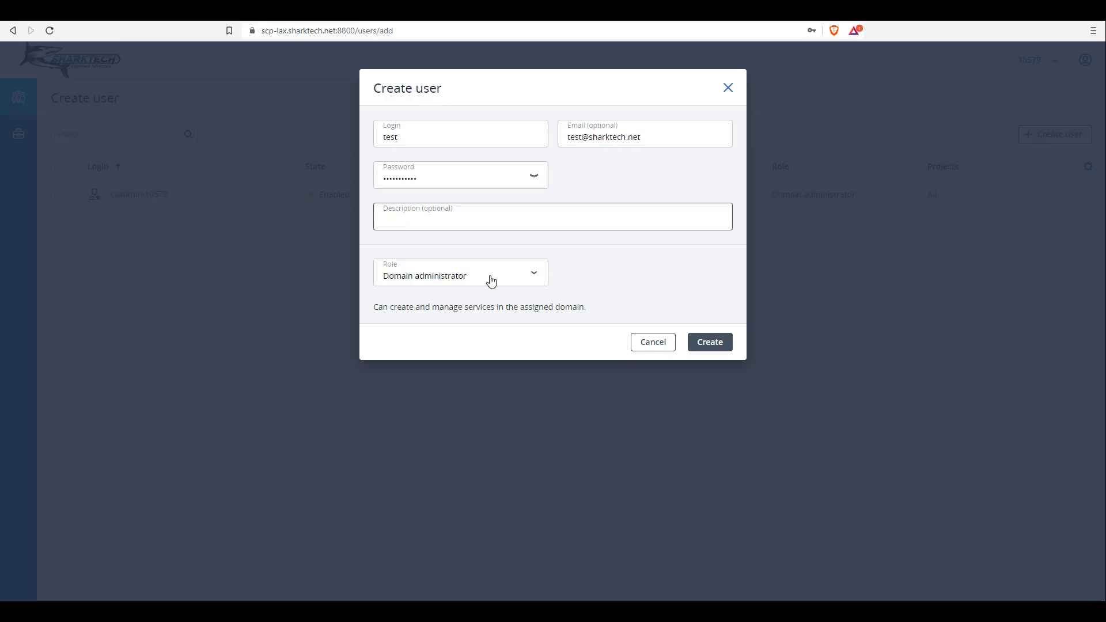
{"action": "left_click", "coordinate": [532, 279]}
{"action": "left_click", "coordinate": [436, 336]}
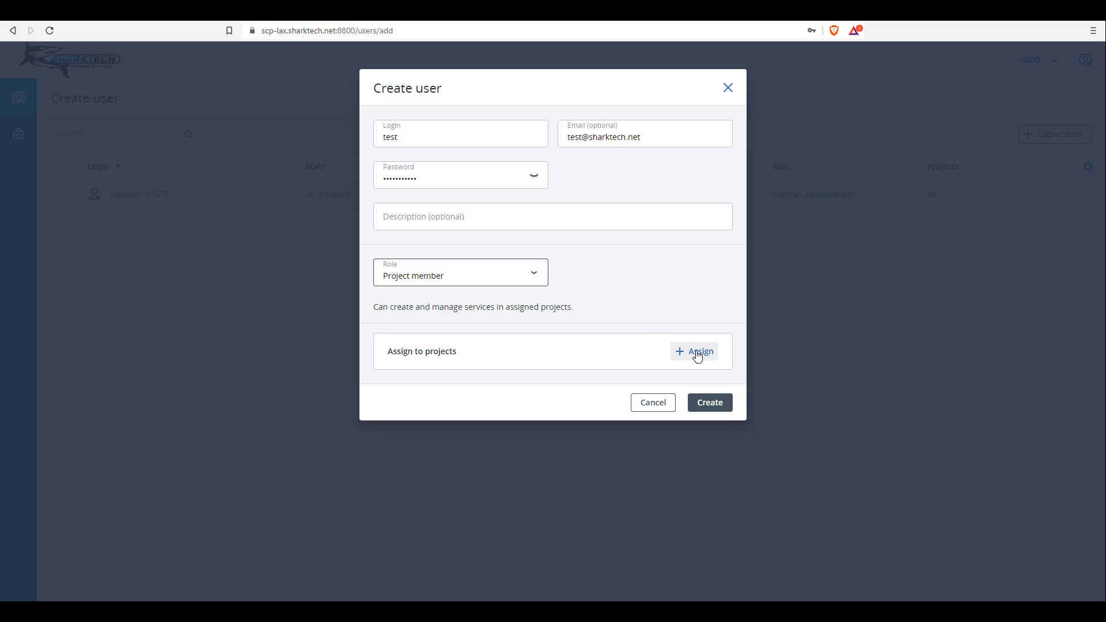
{"action": "left_click", "coordinate": [696, 353]}
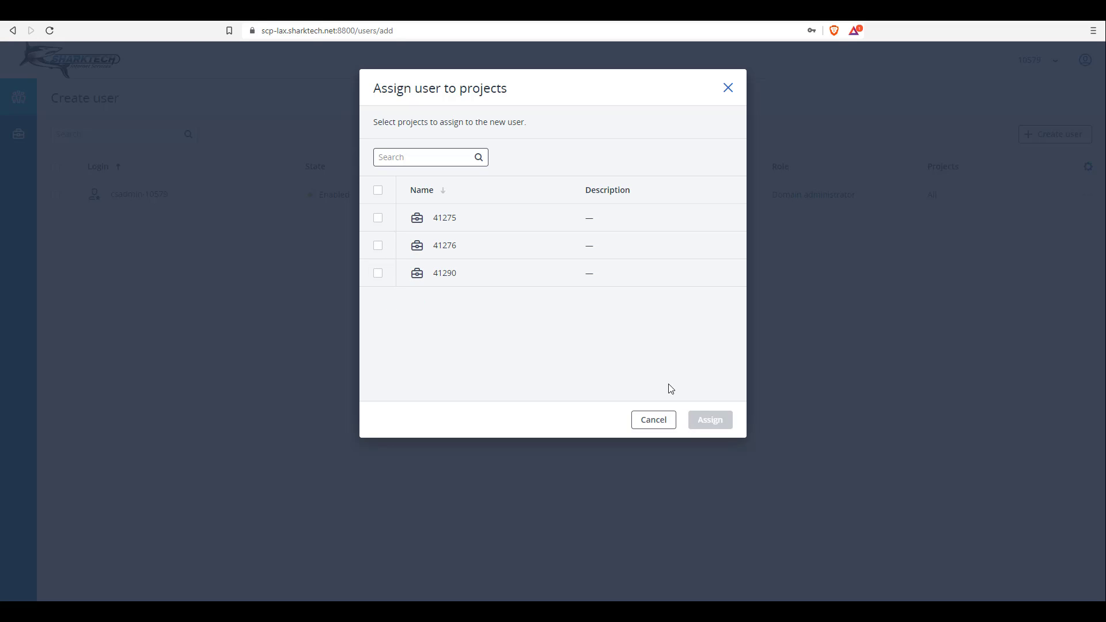
{"action": "left_click", "coordinate": [377, 245]}
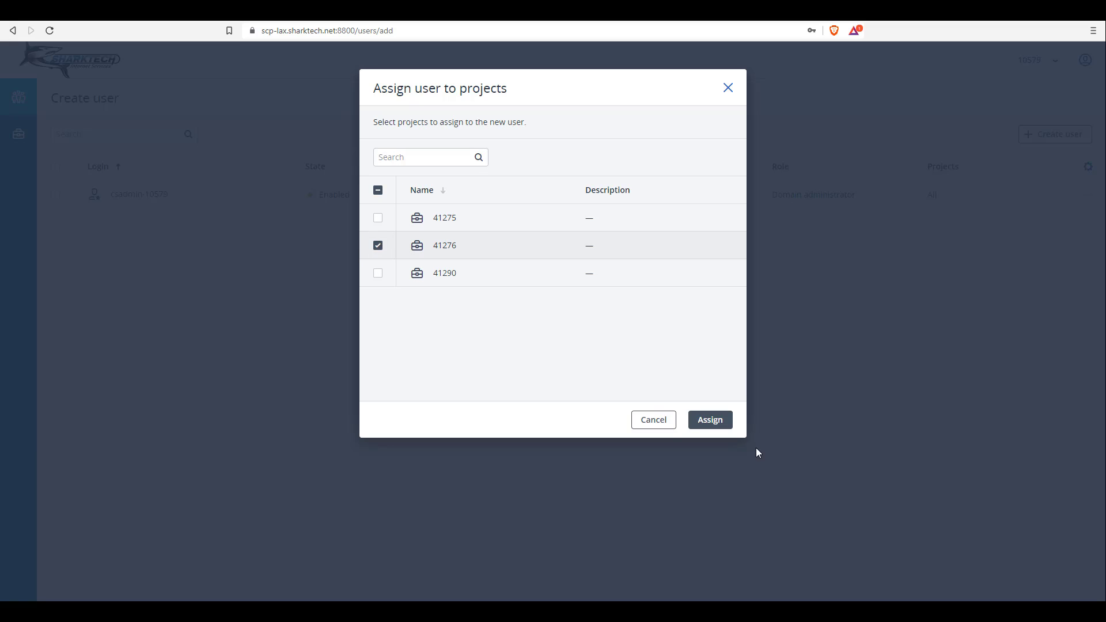
{"action": "left_click", "coordinate": [657, 424]}
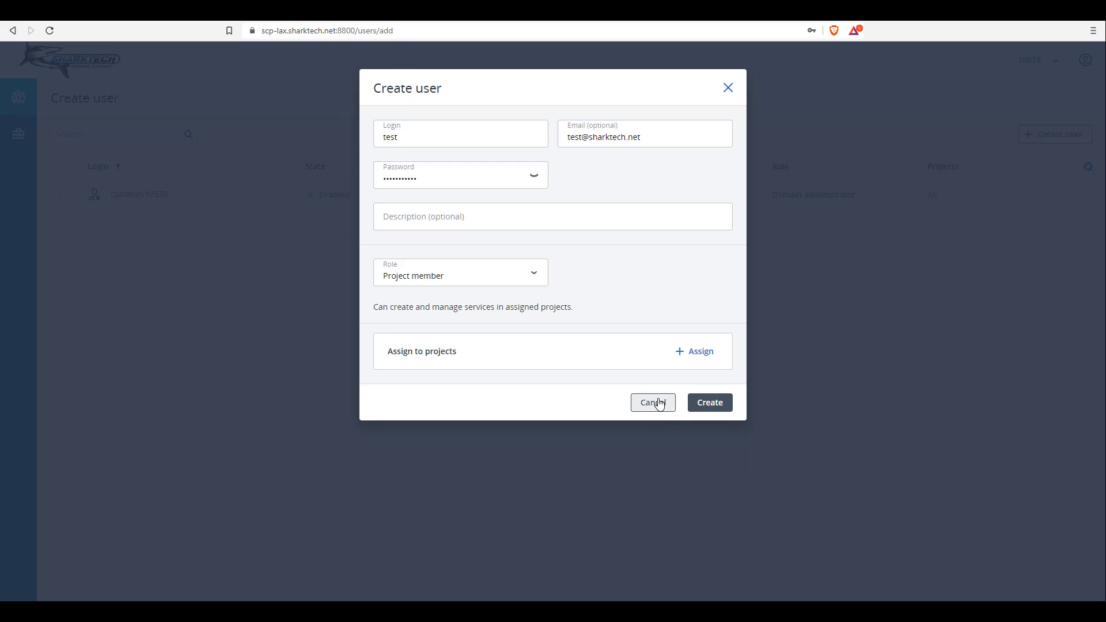
{"action": "left_click", "coordinate": [654, 401]}
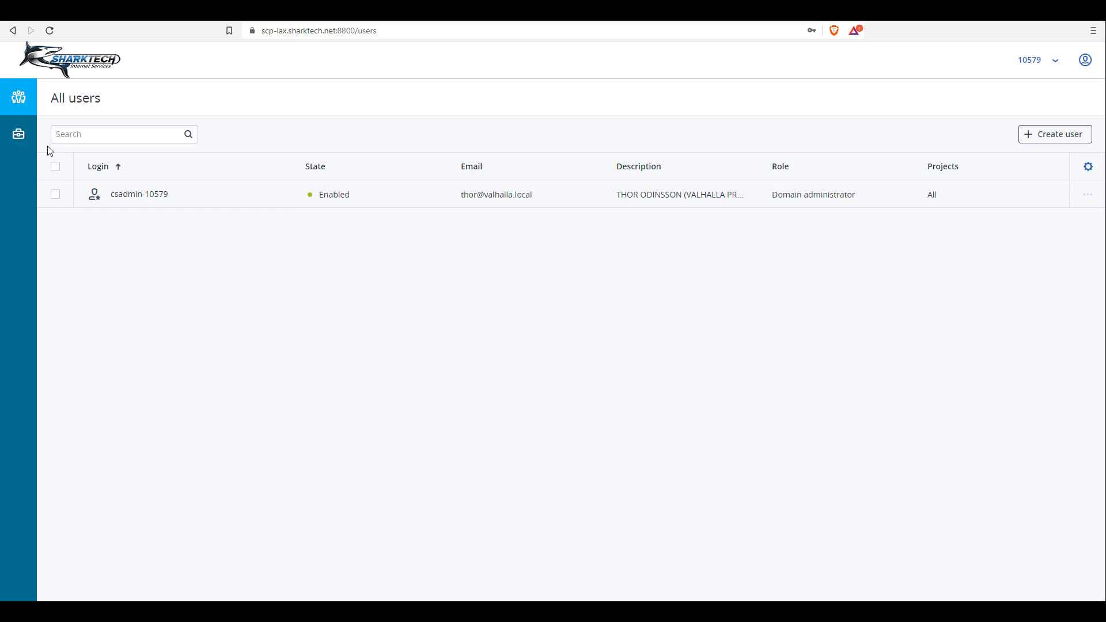
{"action": "left_click", "coordinate": [20, 134]}
{"action": "left_click", "coordinate": [20, 109]}
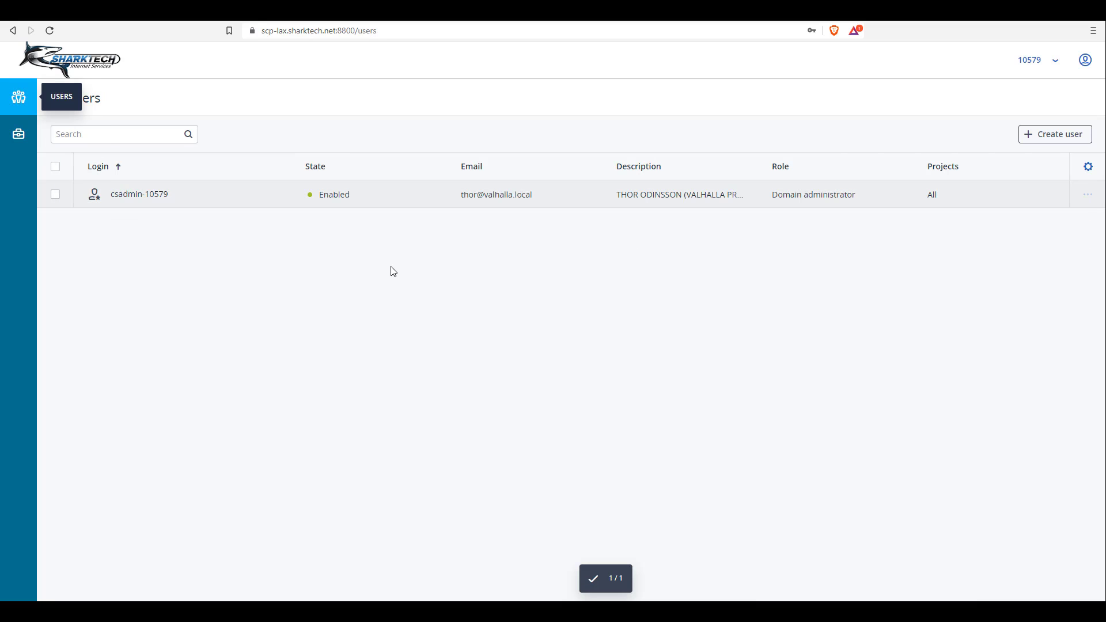